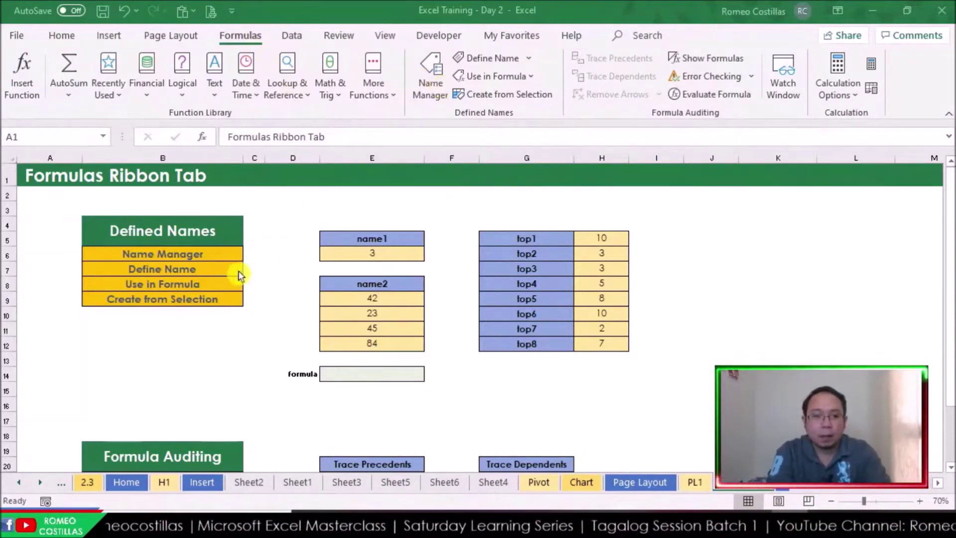
- Set the Formulas worksheet's zoom magnification to 100%
left_click(313, 256)
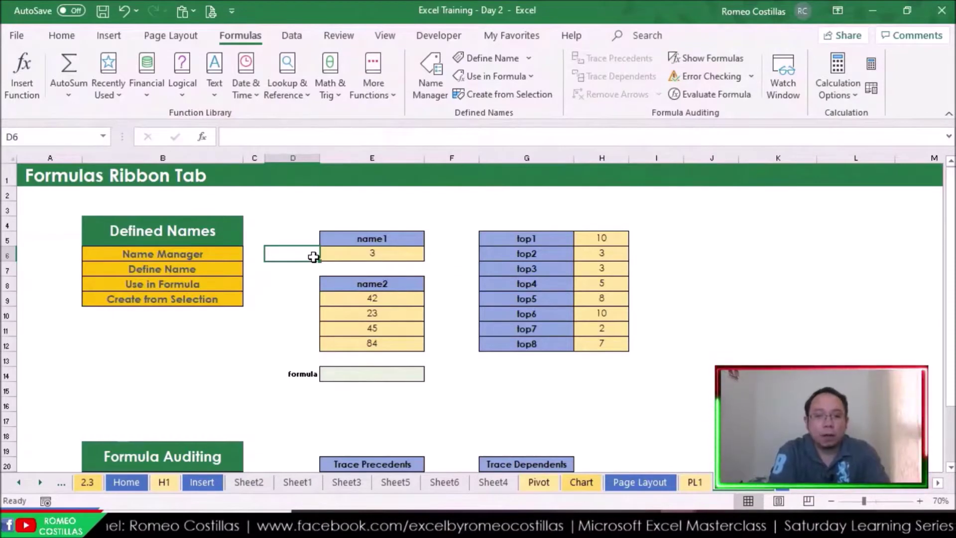
left_click(400, 255)
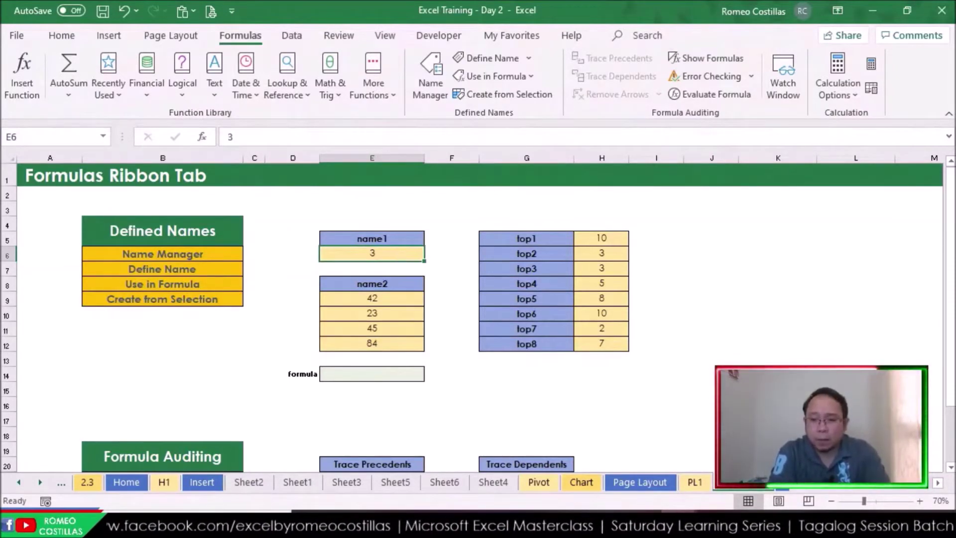
left_click(935, 500)
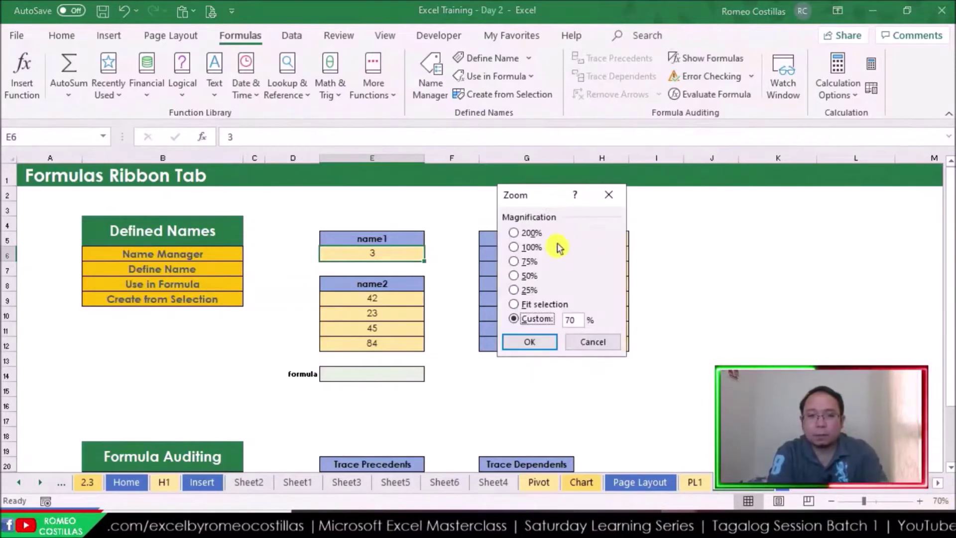
left_click(514, 247)
left_click(529, 342)
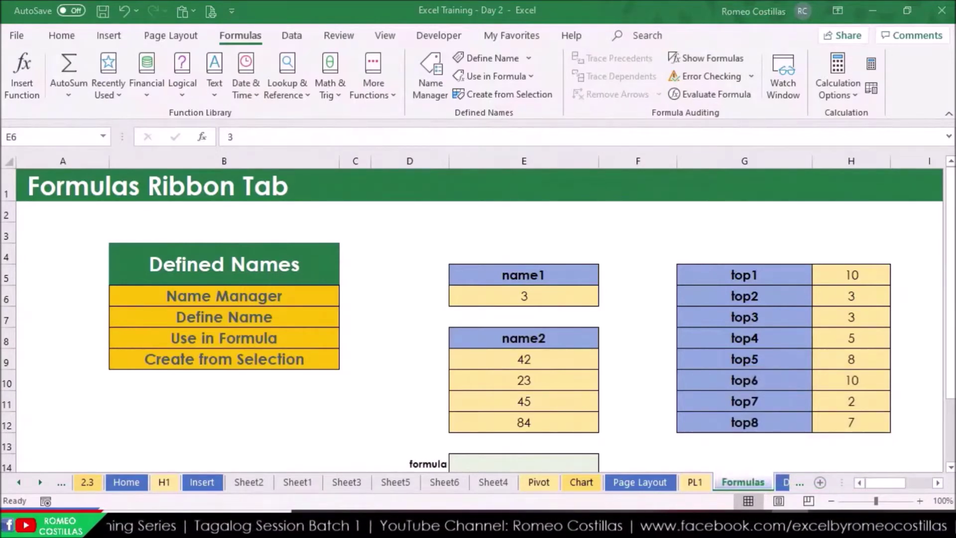
- Define the name name1 for cell E6 and reselect the cell to check it
left_click(518, 299)
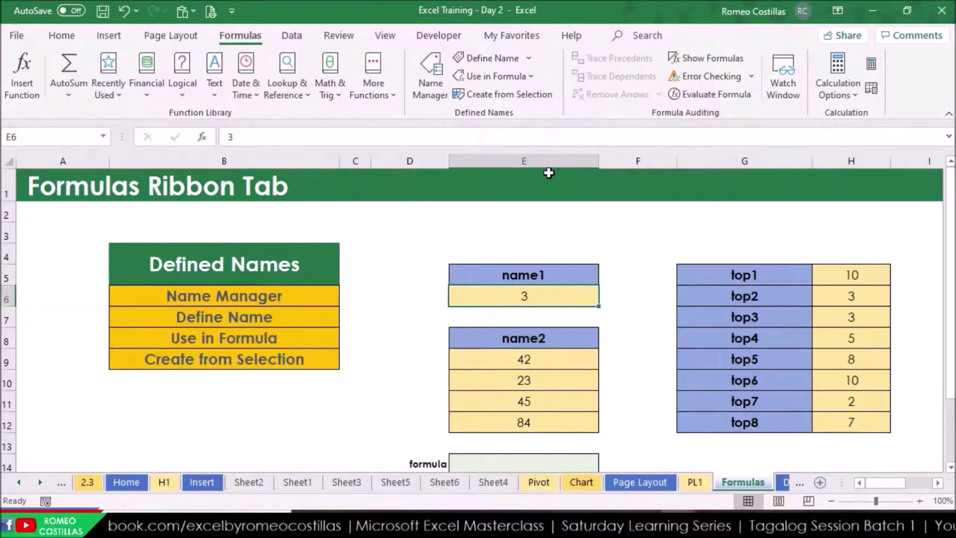
mouse_move(951, 352)
left_mouse_down()
mouse_move(951, 343)
mouse_move(951, 353)
left_mouse_up()
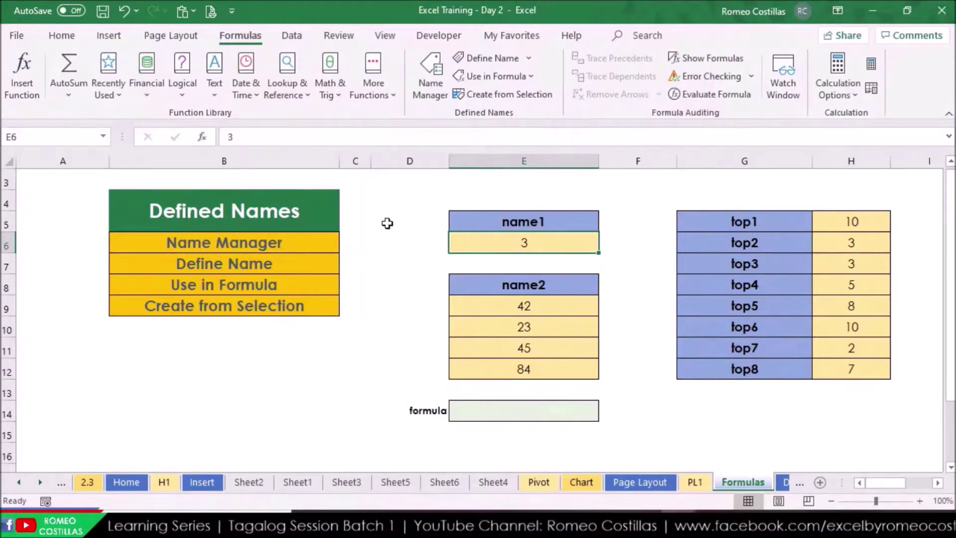
left_click(74, 141)
type("name1")
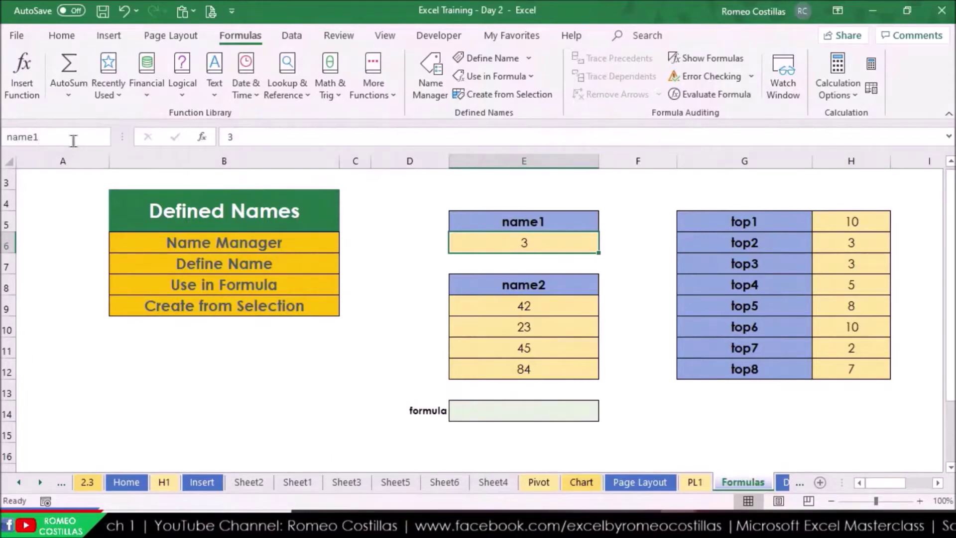
key("Return")
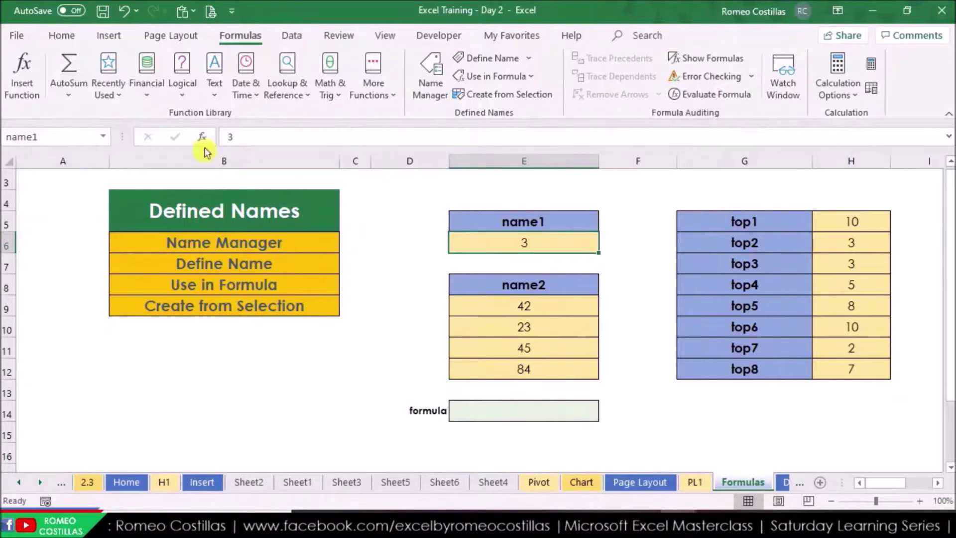
left_click(493, 263)
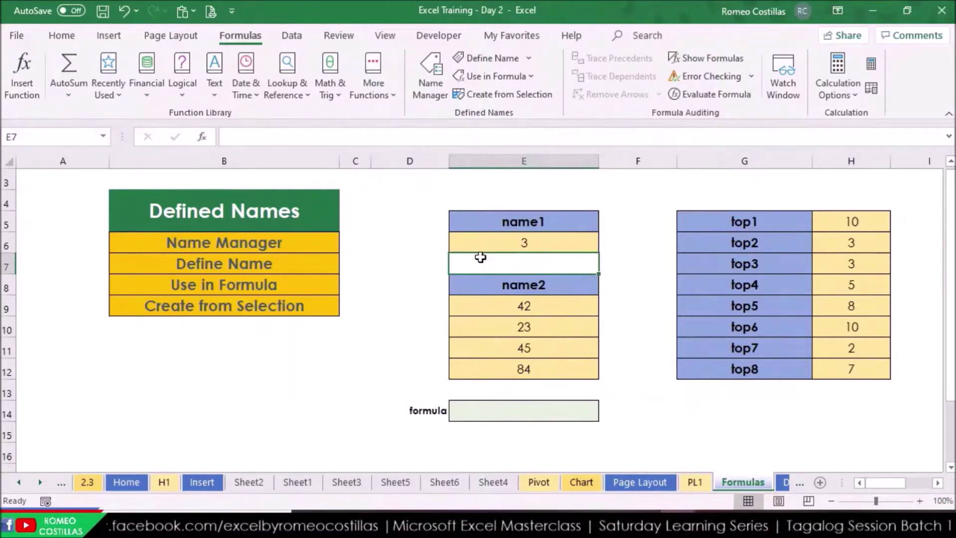
left_click(497, 242)
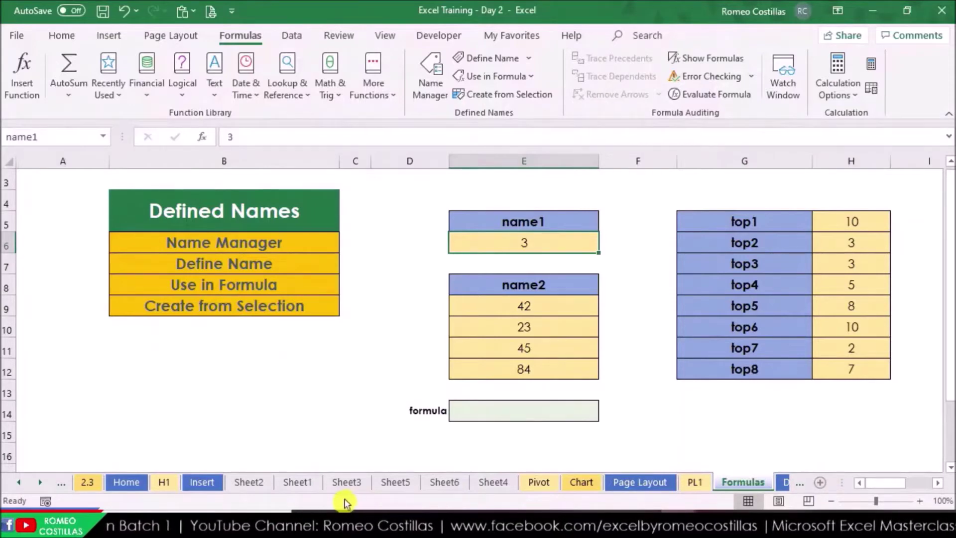
- Enter the formula =name1 in cell E4 of Sheet3
left_click(353, 483)
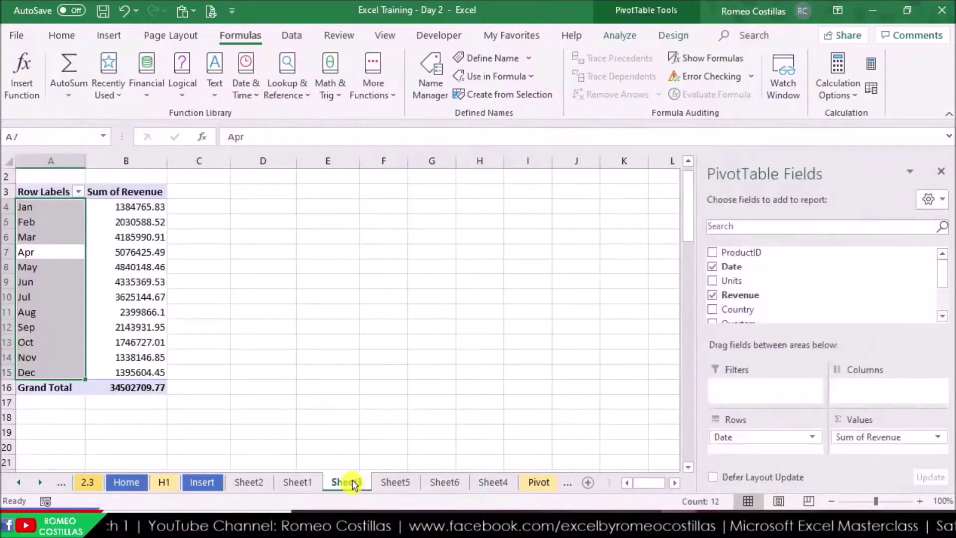
left_click(314, 204)
type("=")
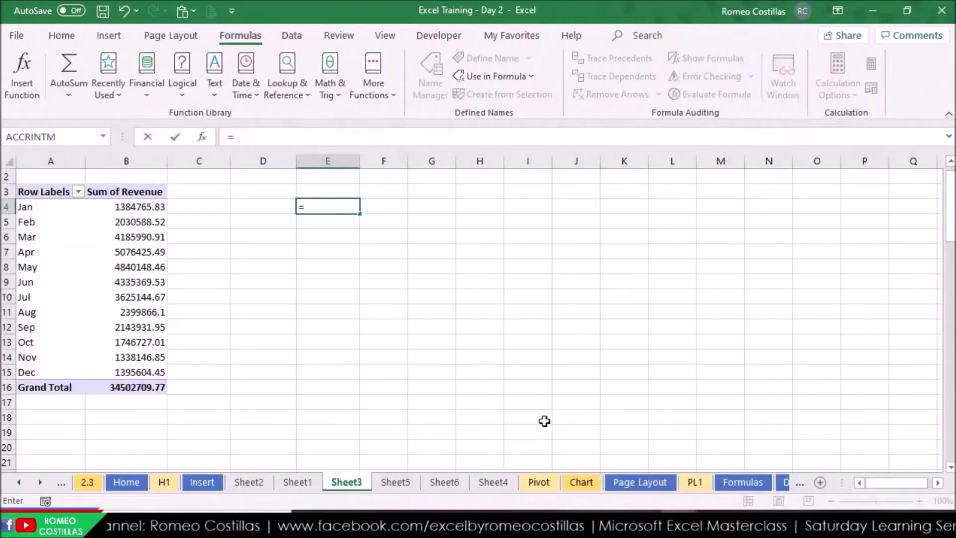
type("name1")
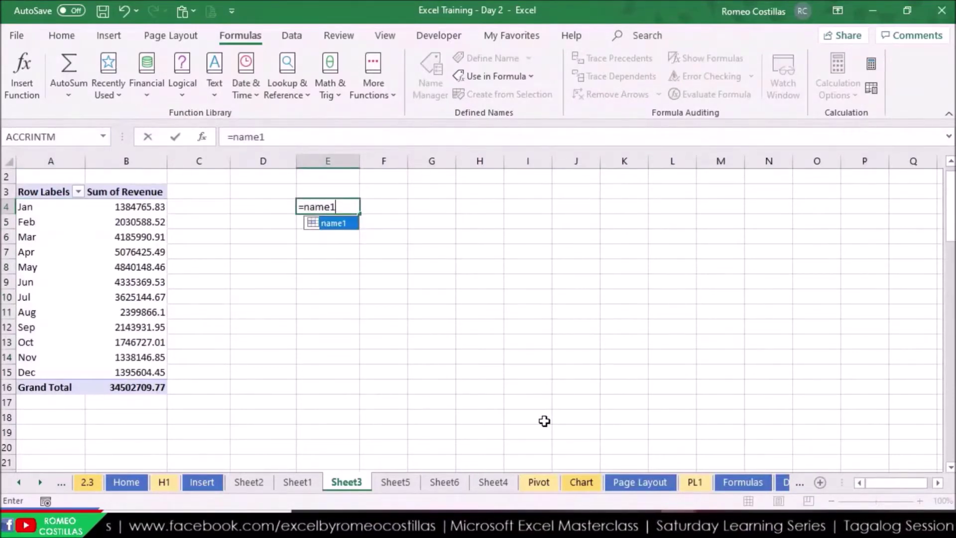
key("Return")
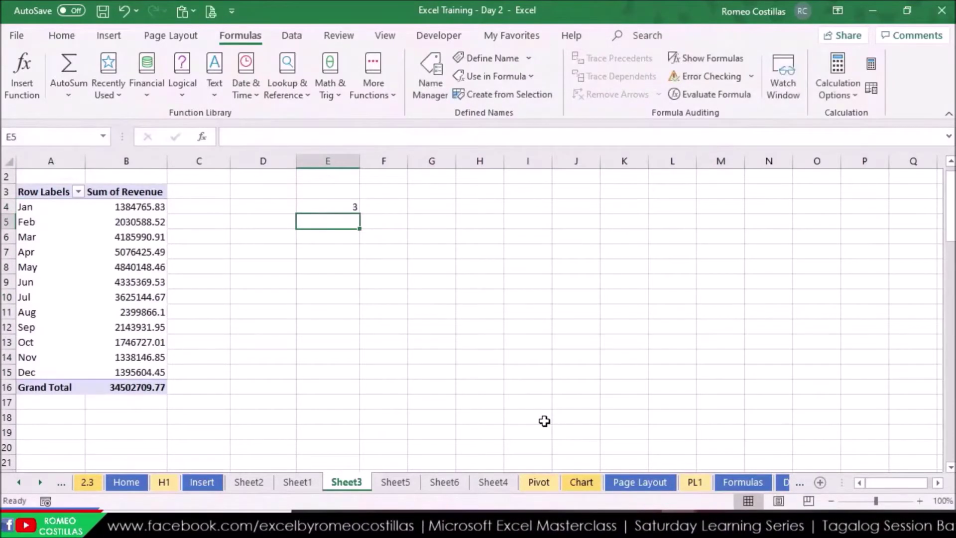
- Check the formula in cell E4 and jump from Sheet3 to the cell named name1
left_click(348, 204)
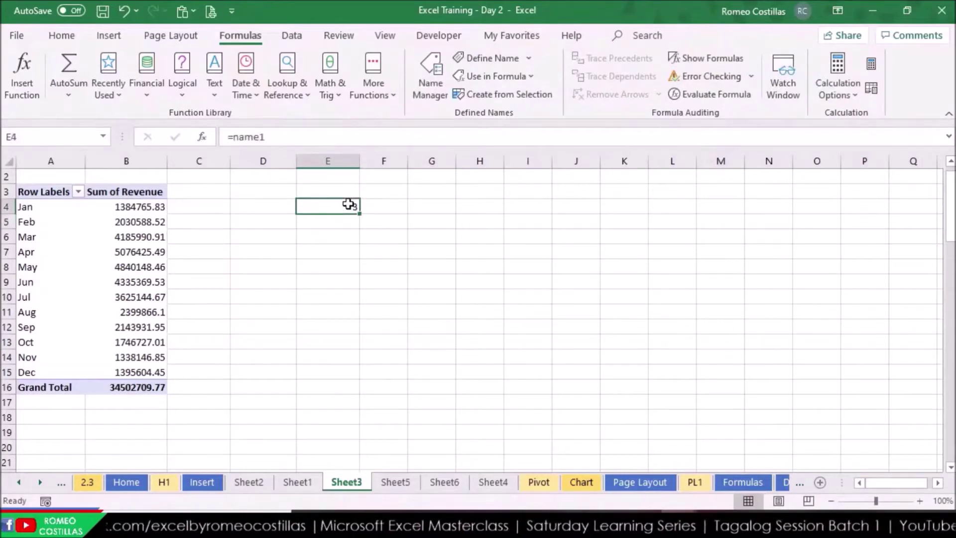
left_click(102, 137)
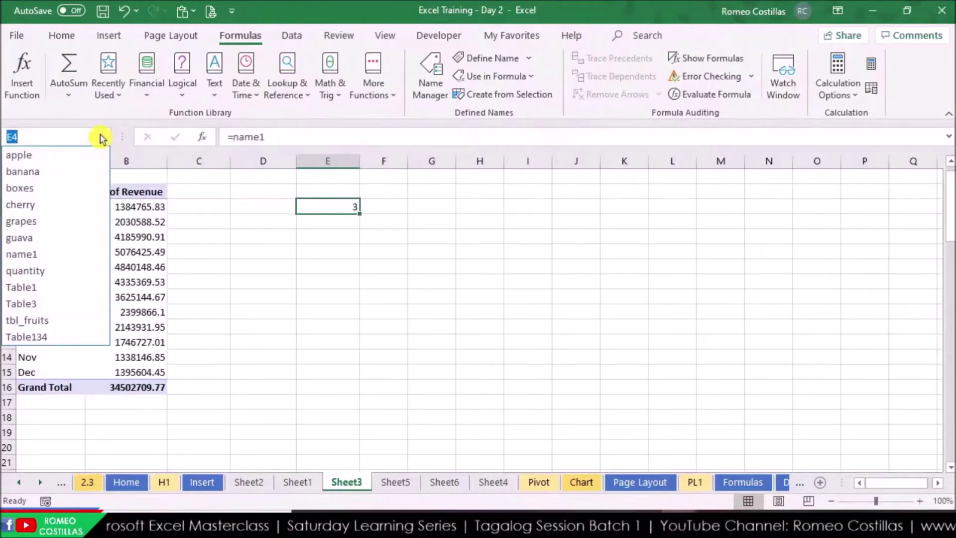
left_click(79, 252)
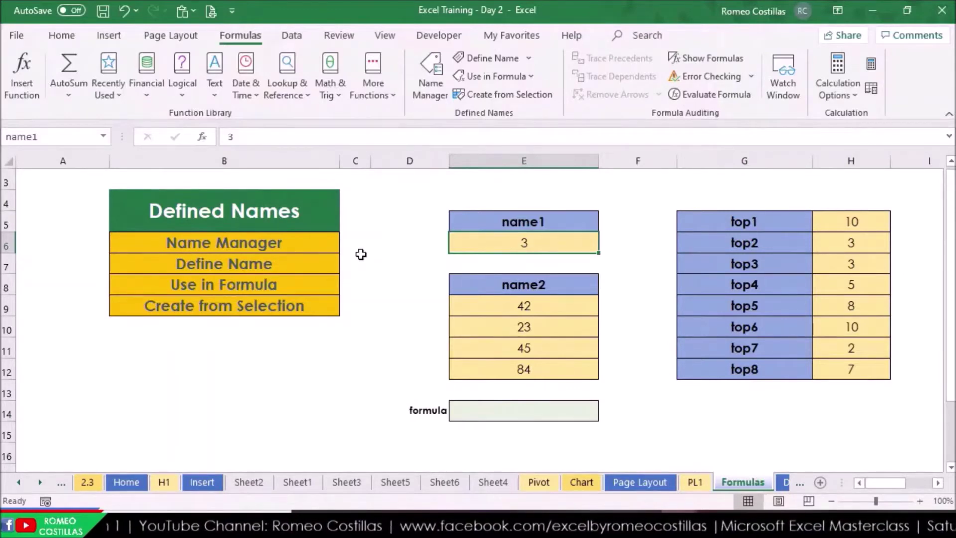
- Define the name name2 for the range E9:E12 and reselect the range to check it
left_click_drag(548, 303, 549, 381)
left_click_drag(555, 303, 557, 365)
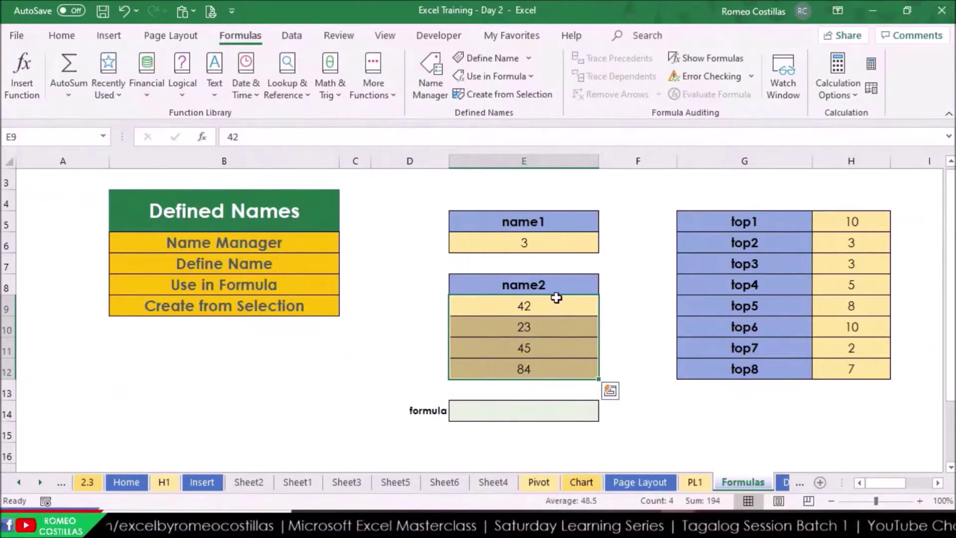
left_click(72, 139)
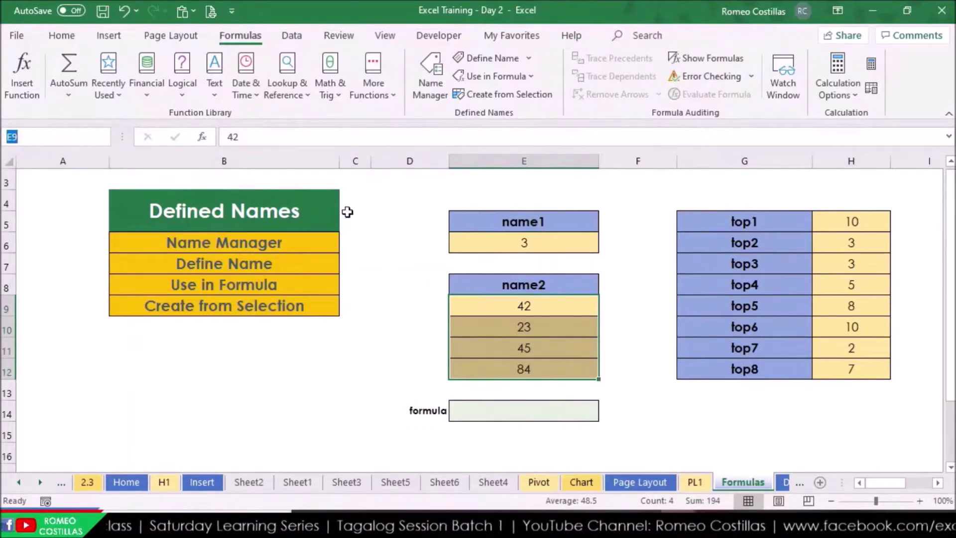
type("name2")
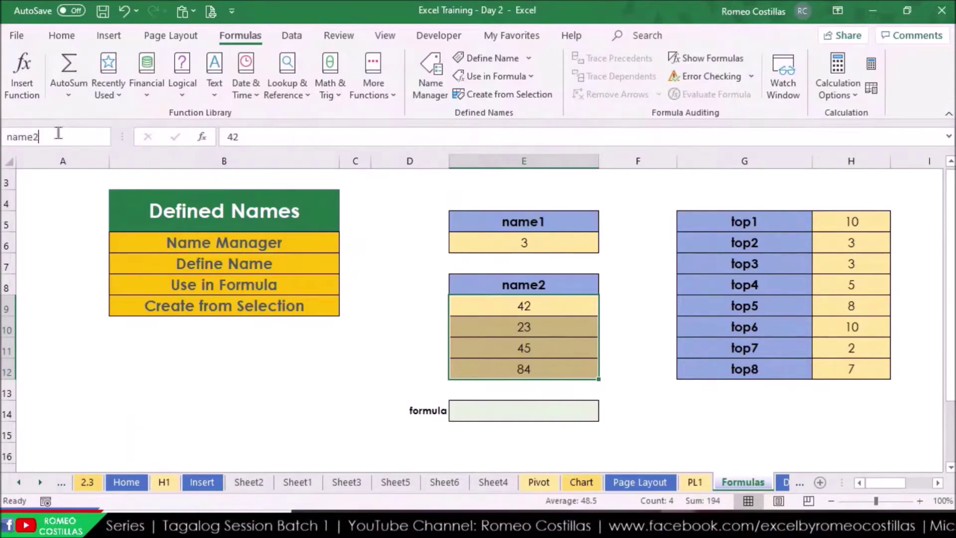
key("Return")
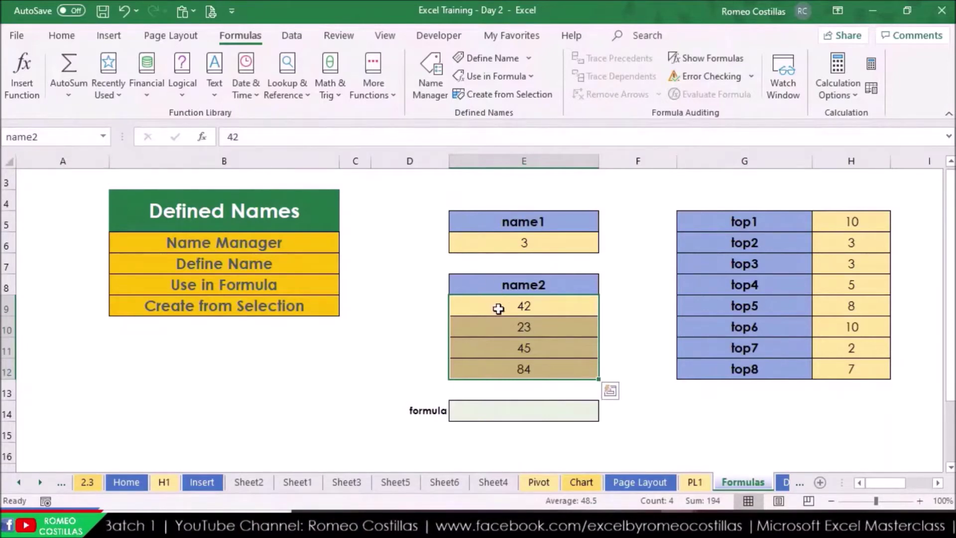
left_click_drag(517, 308, 520, 363)
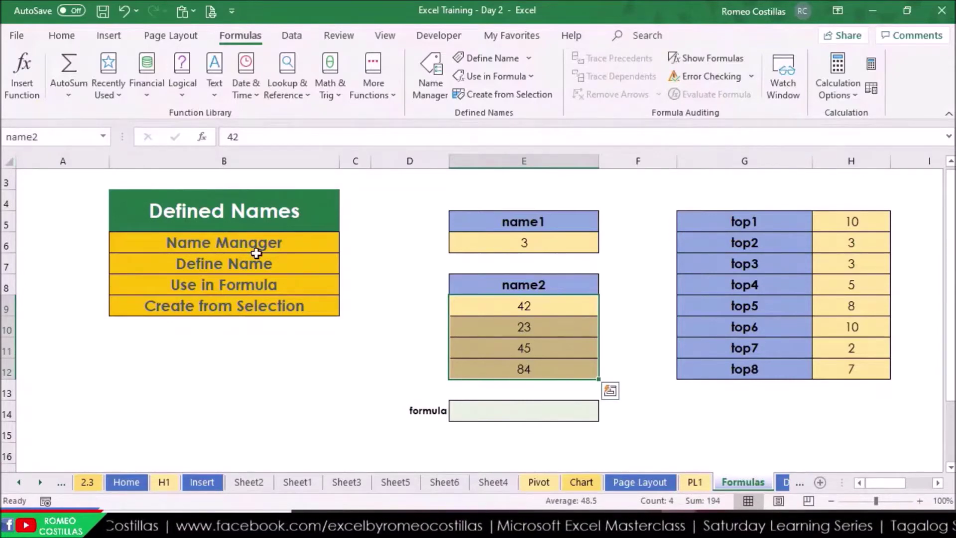
- Enter the formula =SUM(name2) in cell E14 beside the formula label
left_click(533, 405)
type("=")
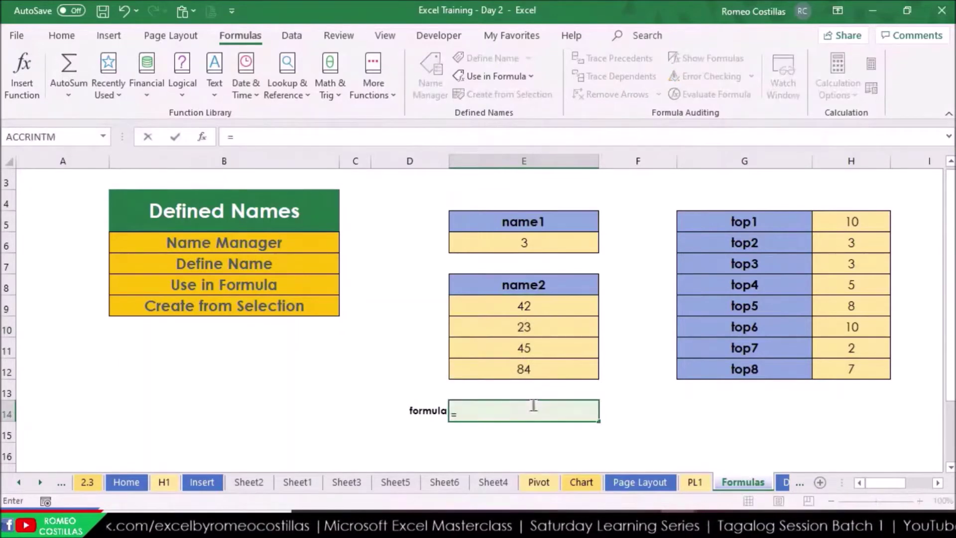
type("SUM(")
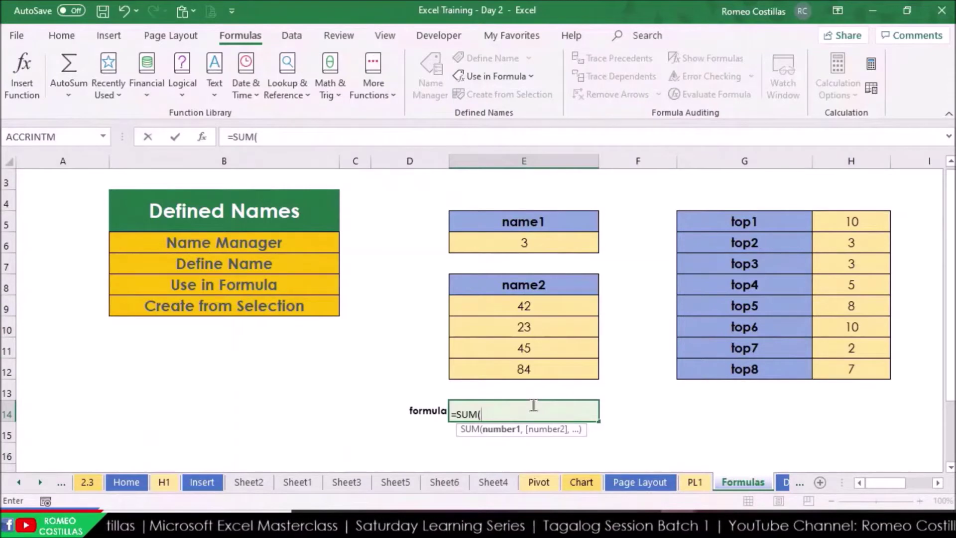
left_click(578, 312)
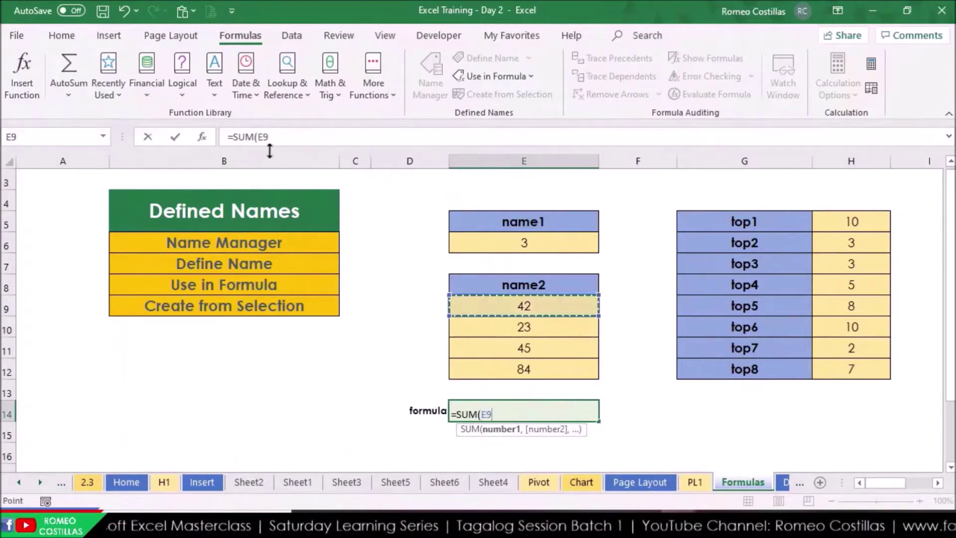
left_click(587, 362, "shift")
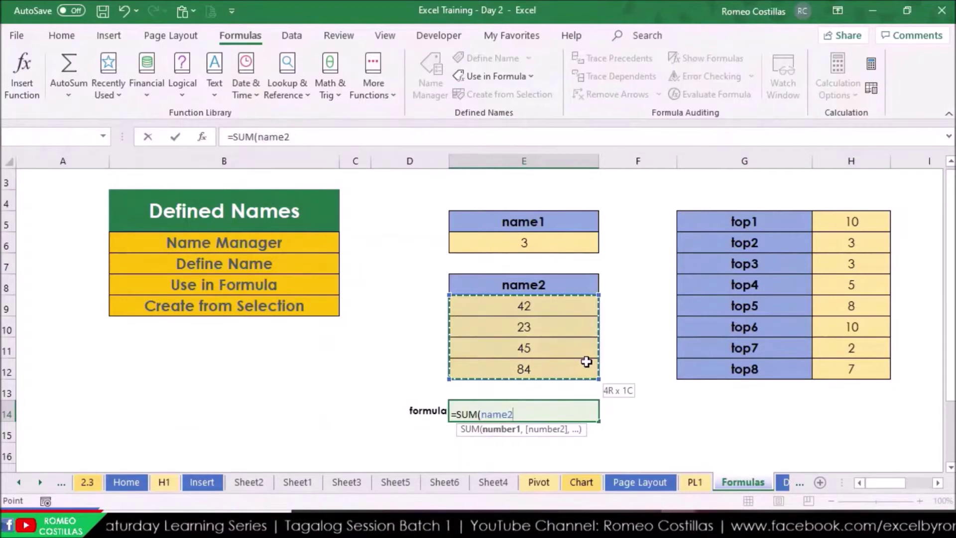
key("BackSpace")
key("BackSpace")
key("BackSpace")
key("BackSpace")
key("BackSpace")
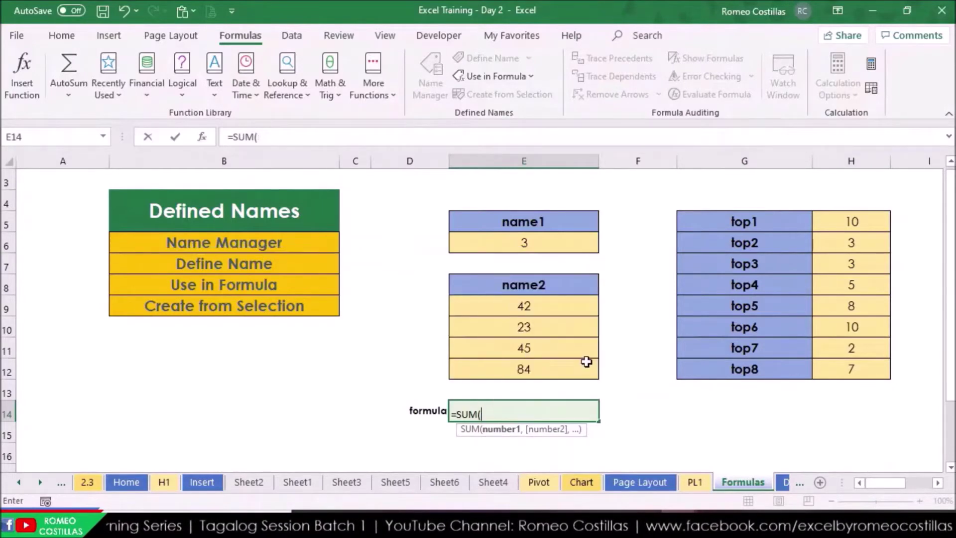
type("name2)")
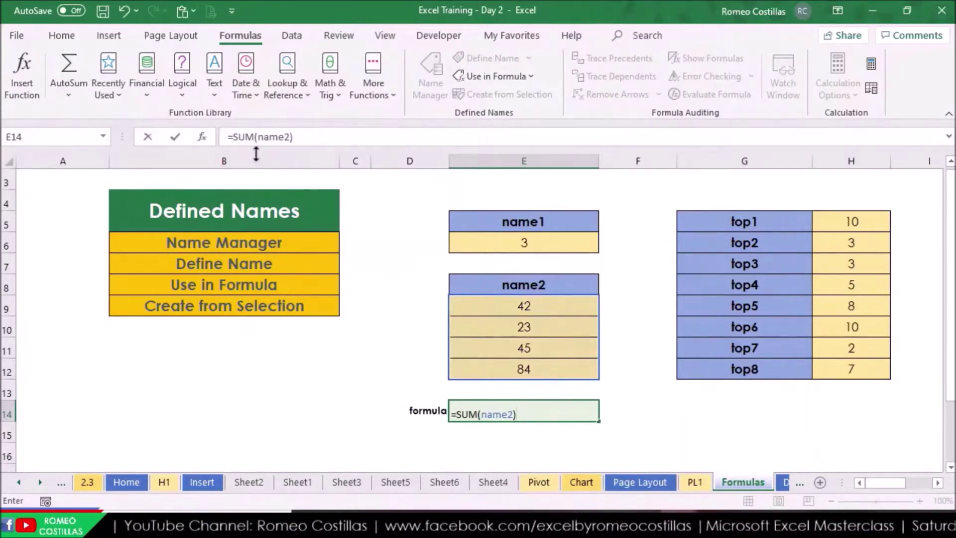
key("Return")
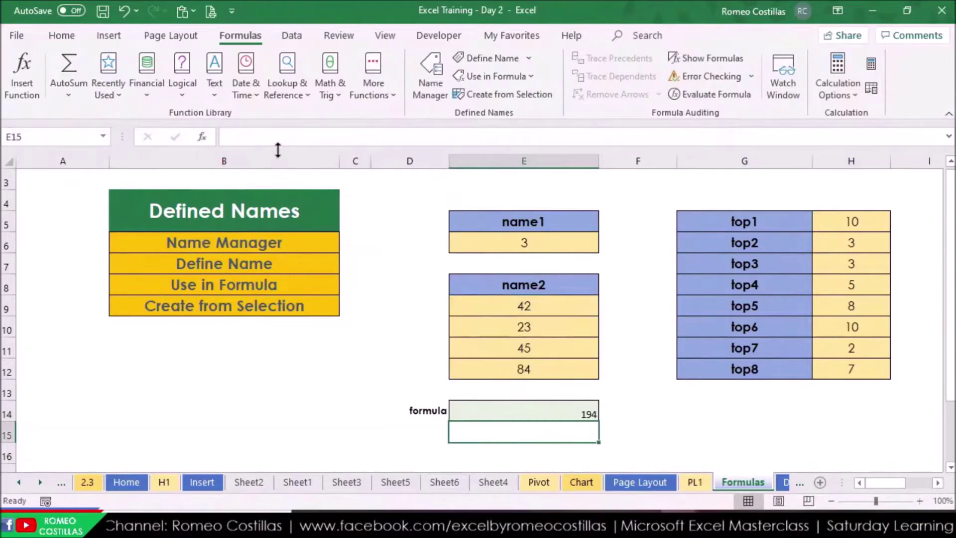
- Middle-align the content of cell E14 vertically, and return to the formula commands
left_click(536, 412)
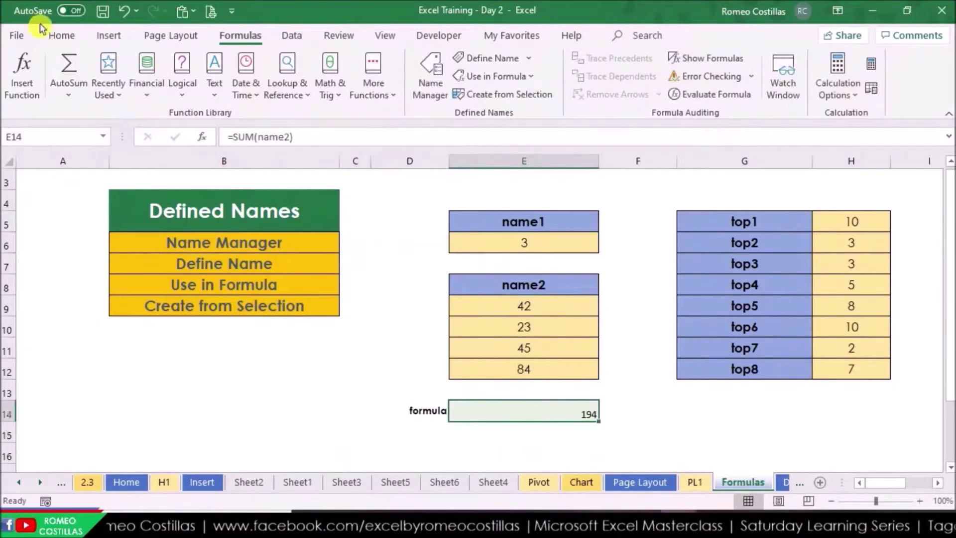
left_click(56, 37)
left_click(269, 63)
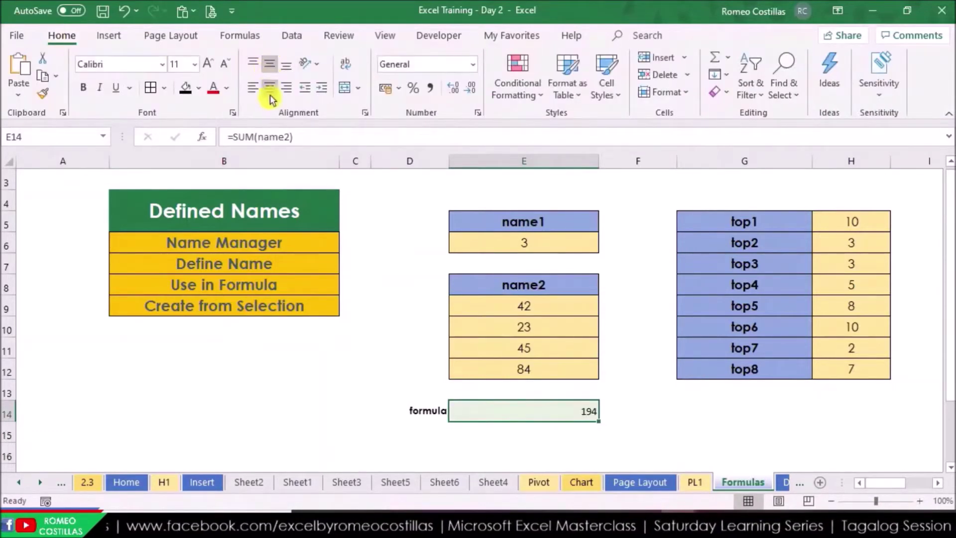
left_click(178, 39)
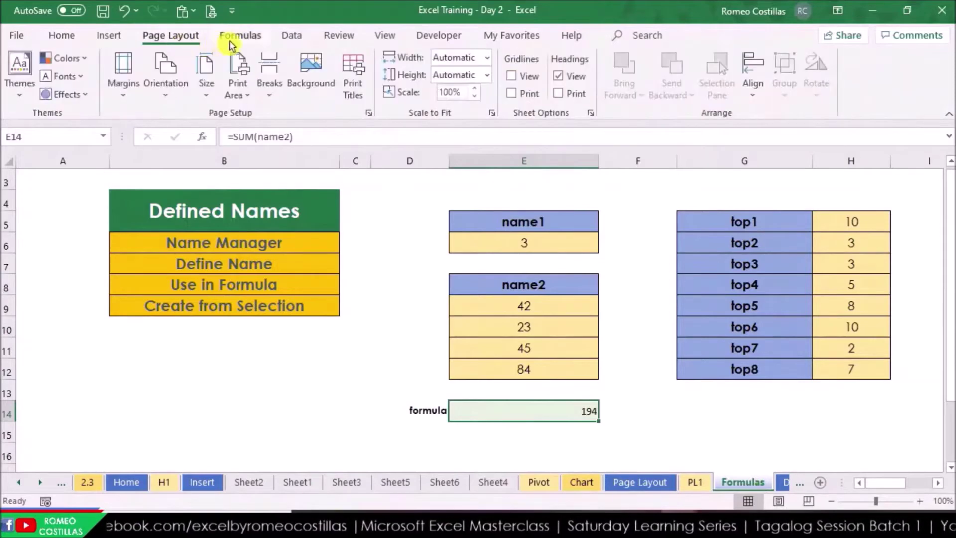
left_click(230, 41)
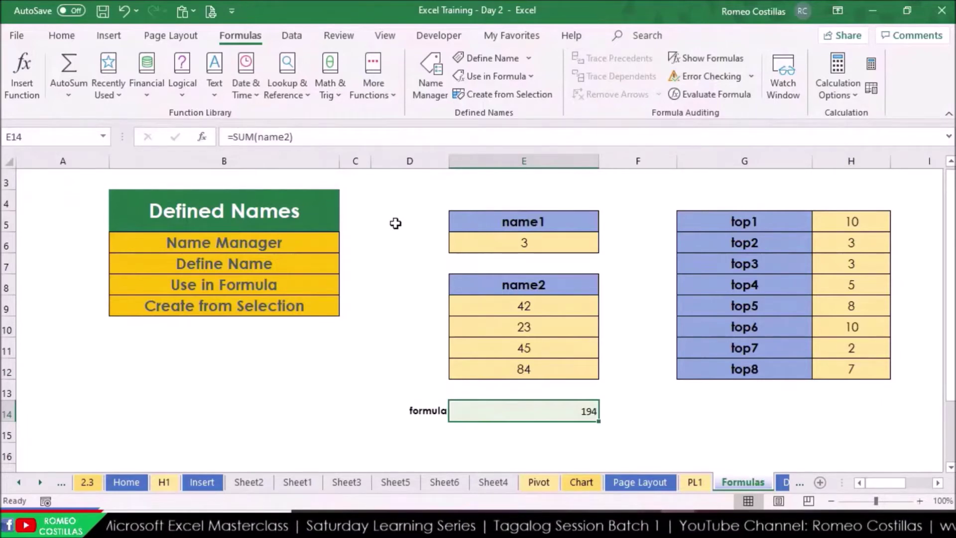
- Clear the value from the name1 cell E6
left_click(526, 244)
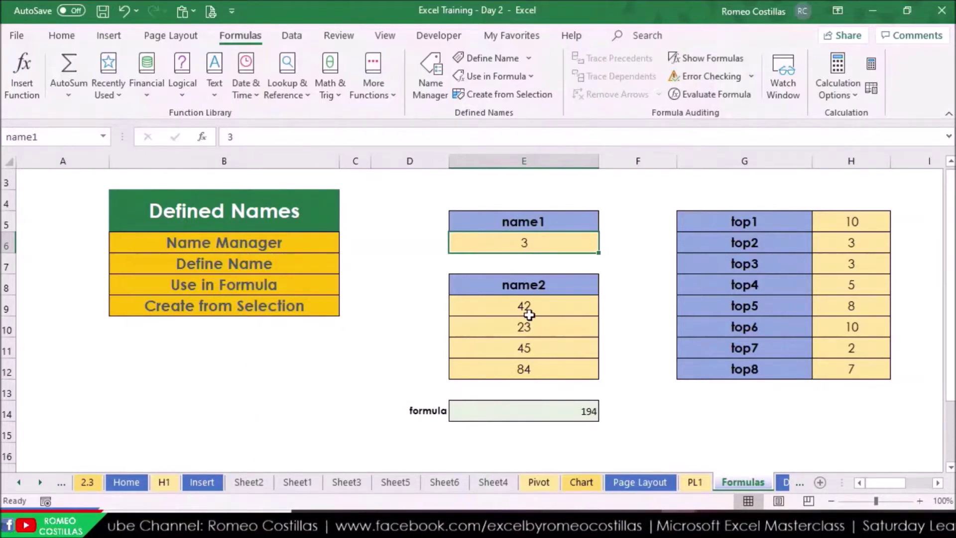
key("Delete")
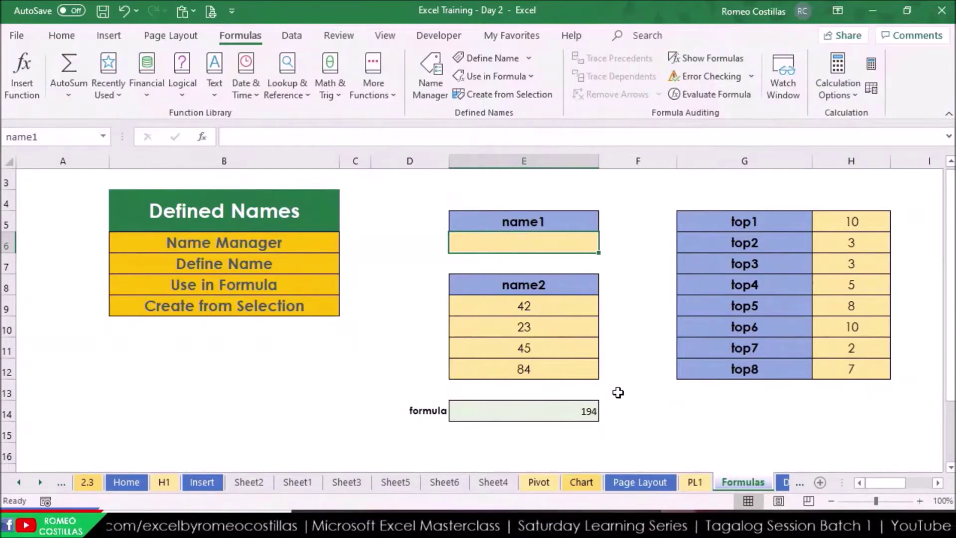
- Clear the formula from cell E14 beside the formula label
type("=")
key("Escape")
left_click(576, 404)
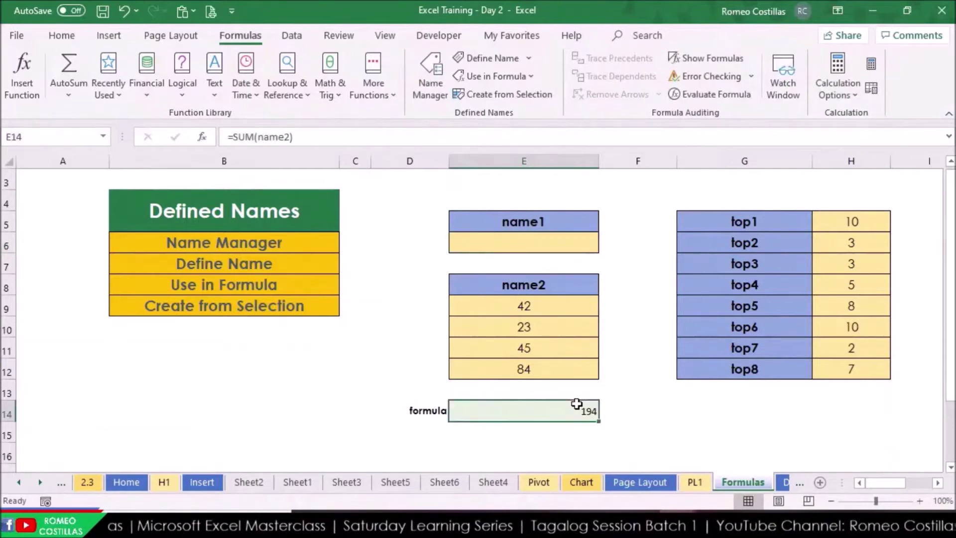
key("Delete")
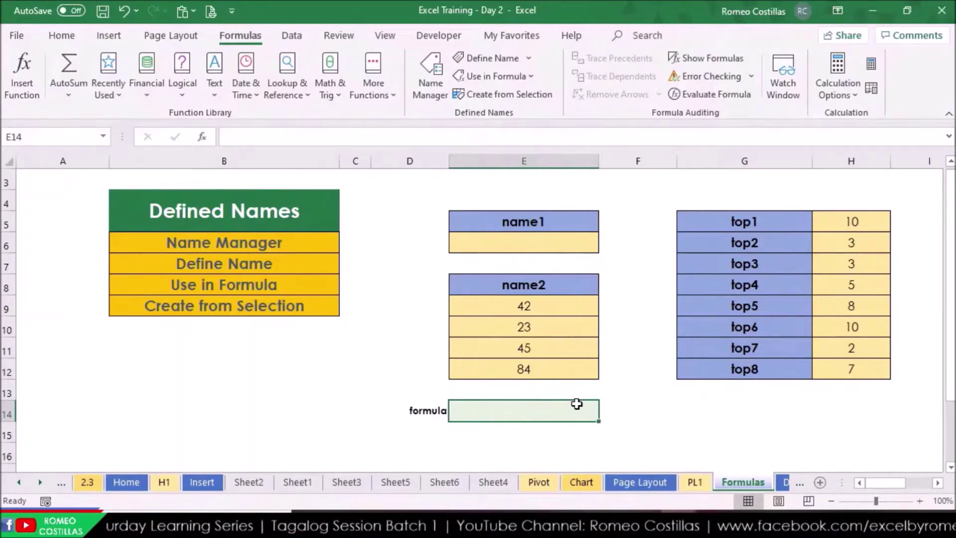
- Enter 20 in the name1 cell E6
left_click(528, 237)
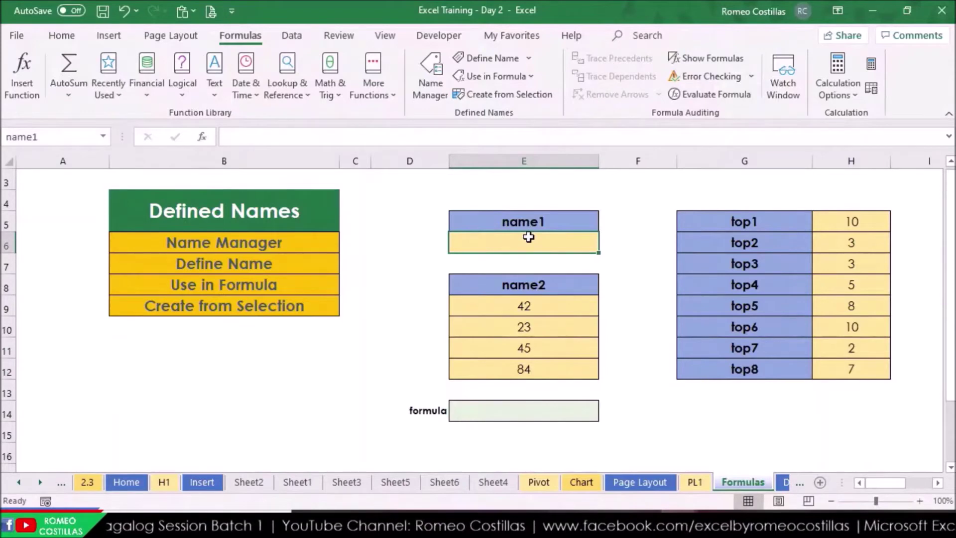
type("20")
key("Return")
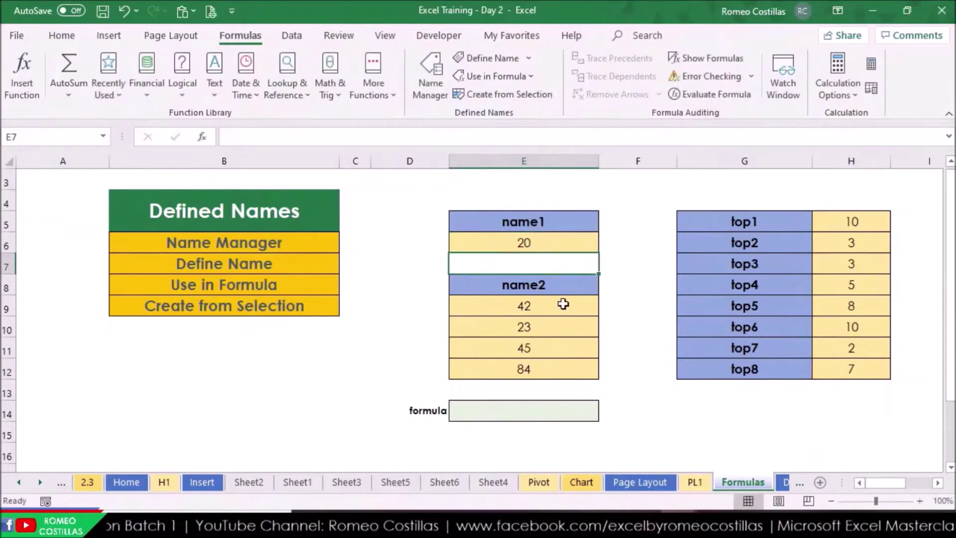
- Try the formula =name1/name2 in cell E14, and undo the entry
type("=")
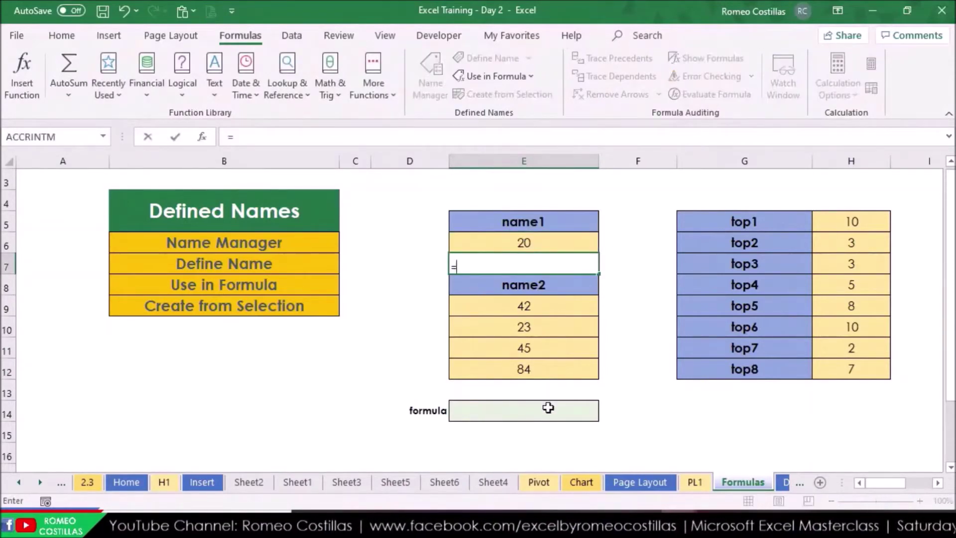
key("Escape")
left_click(548, 407)
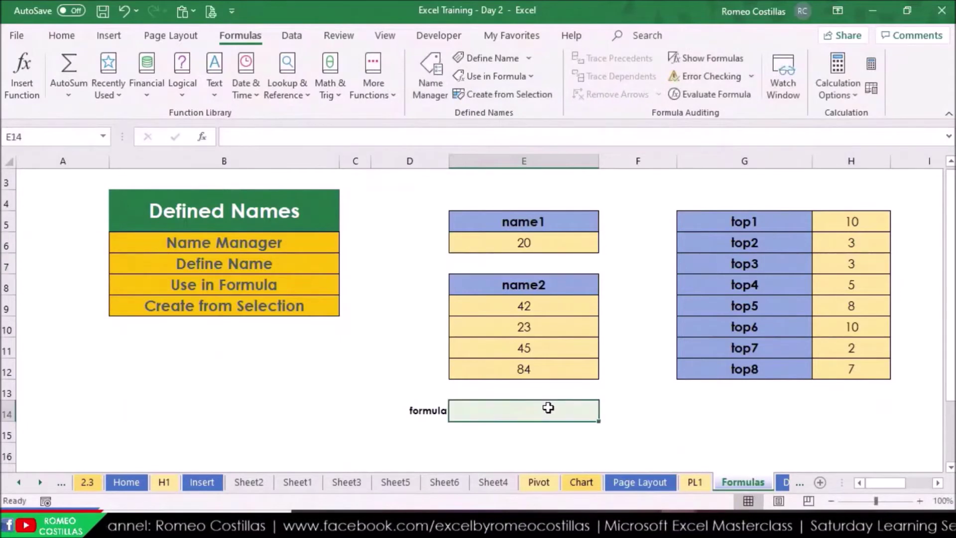
type("=name")
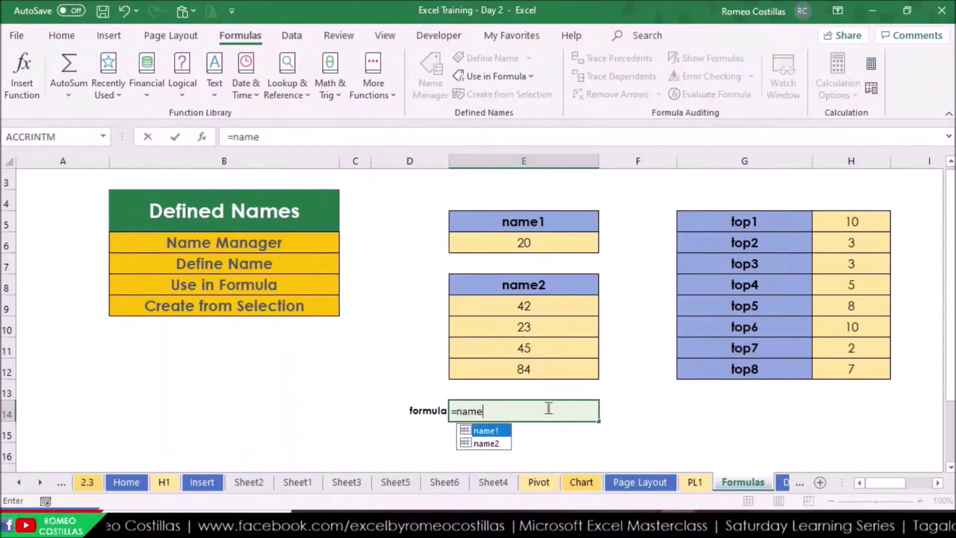
key("Tab")
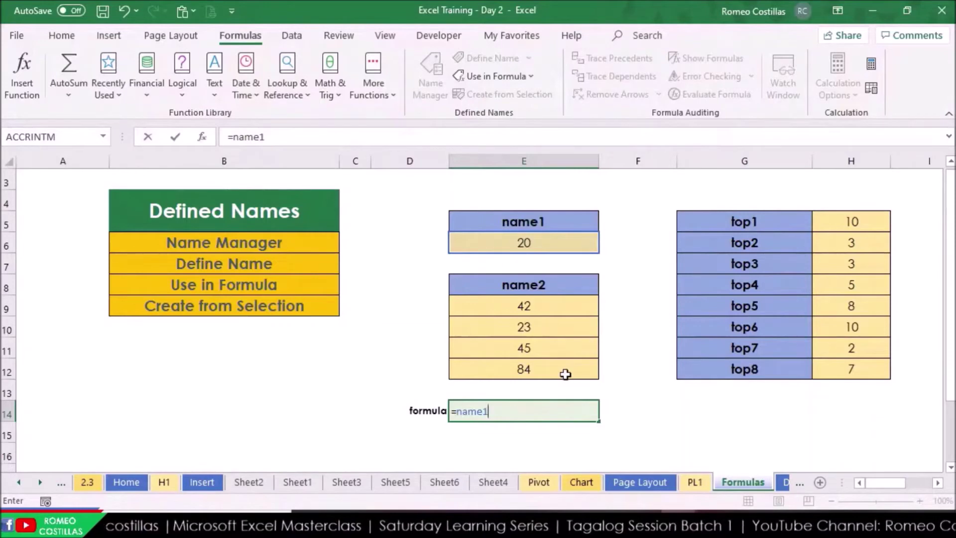
left_click(283, 137)
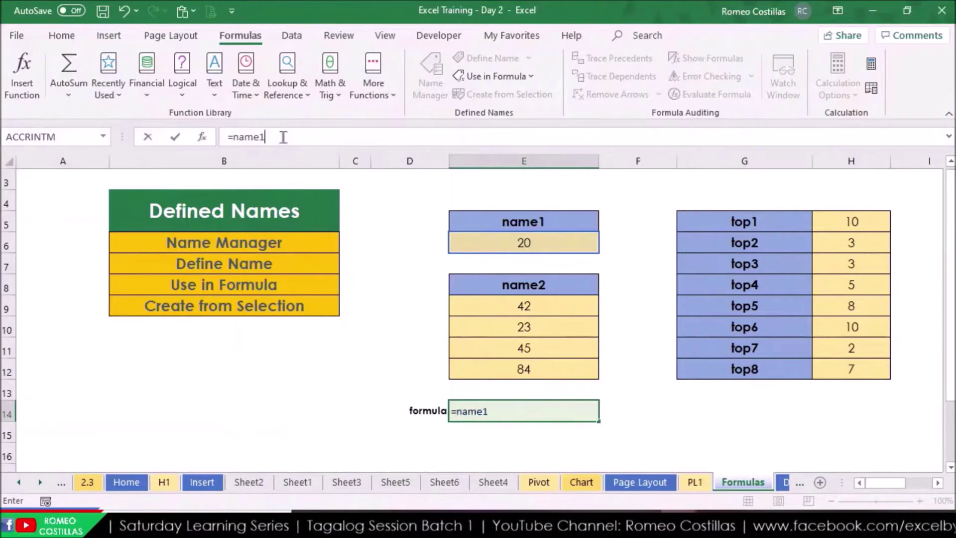
type("/")
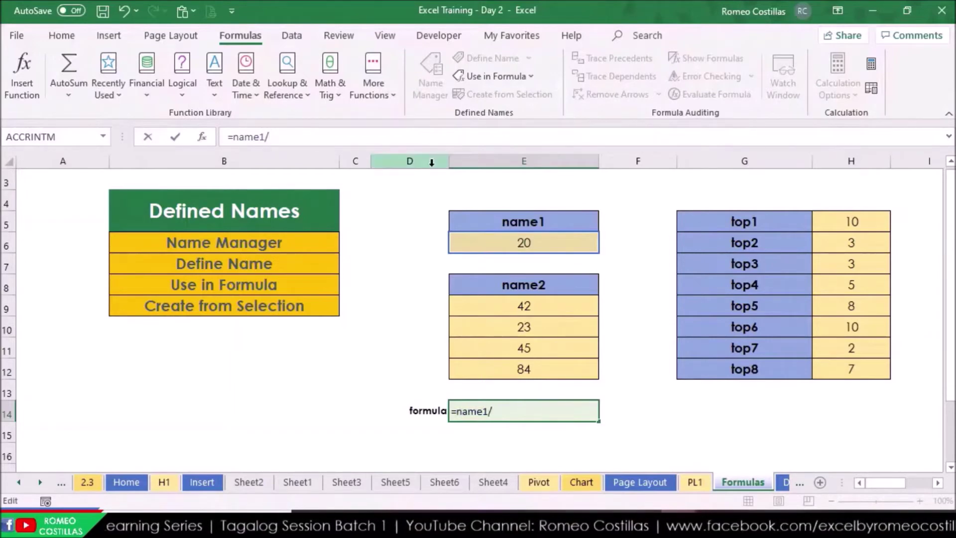
type("name2")
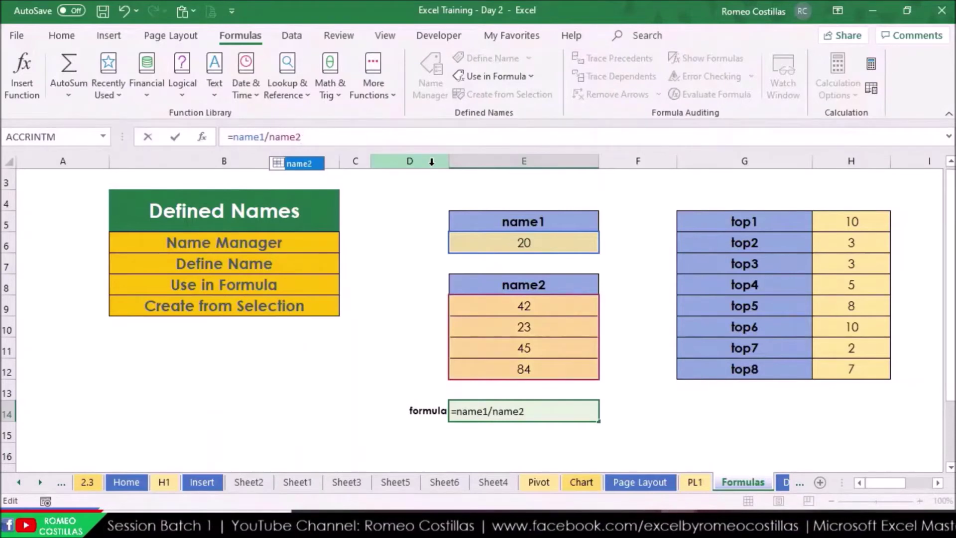
key("Return")
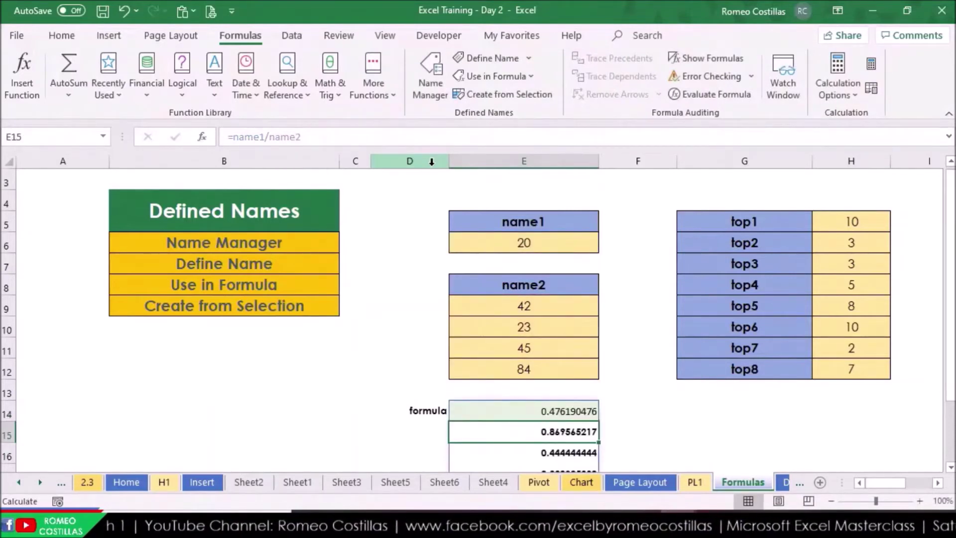
key("ctrl+z")
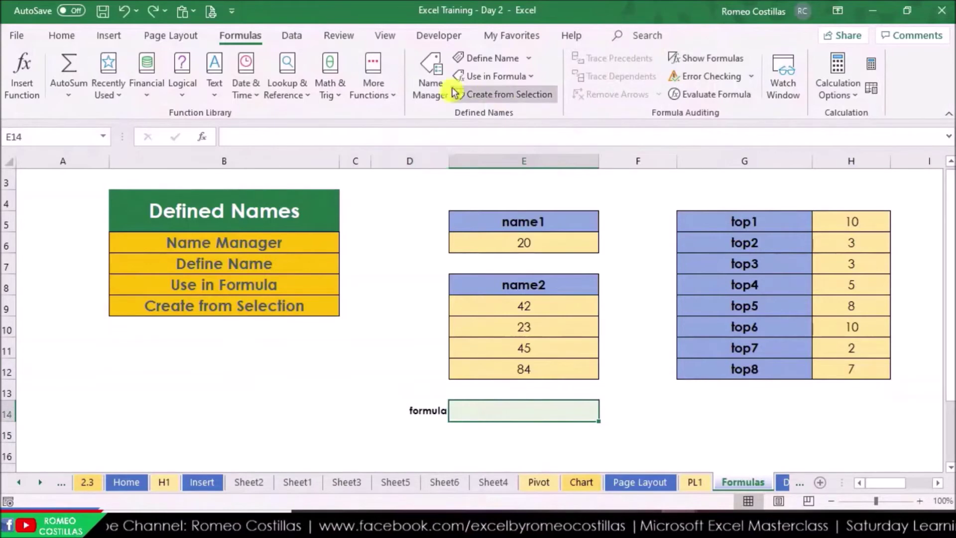
- Enter the formula =name1/SUM(name2) in cell E14
left_click(305, 143)
type("=")
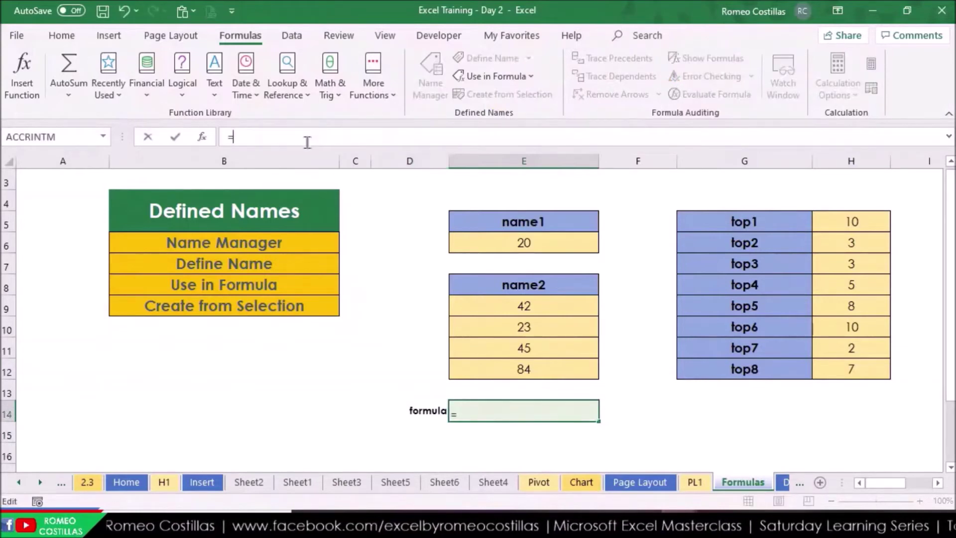
type("name1/su")
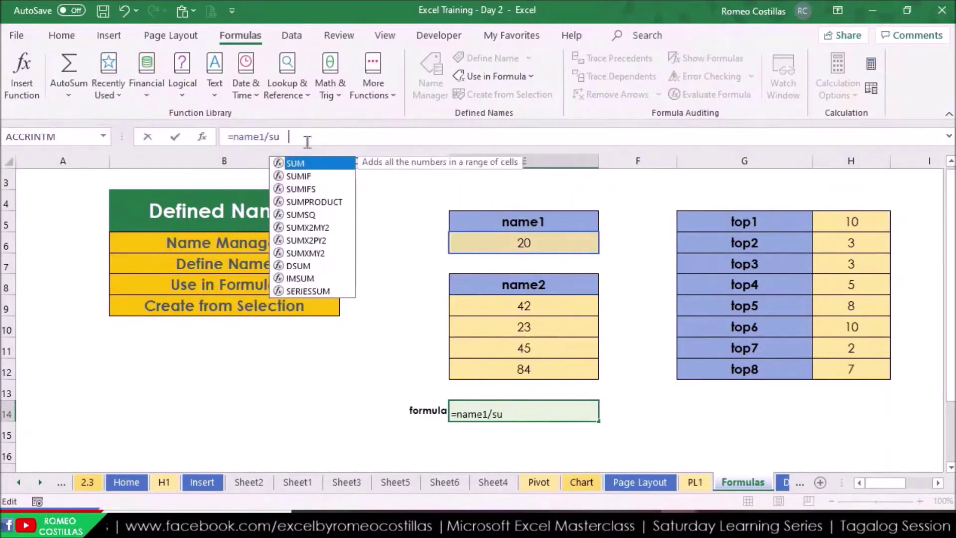
key("Tab")
type("name2)")
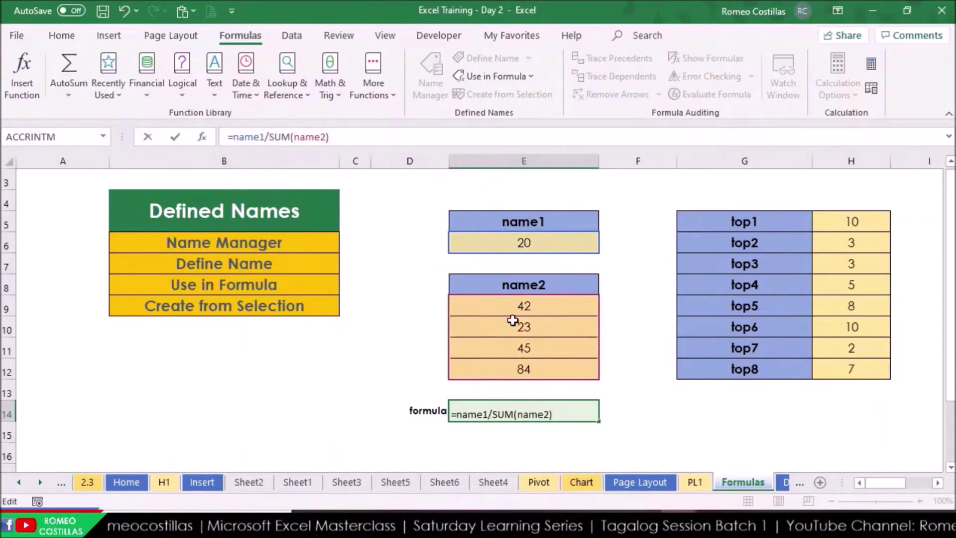
key("Return")
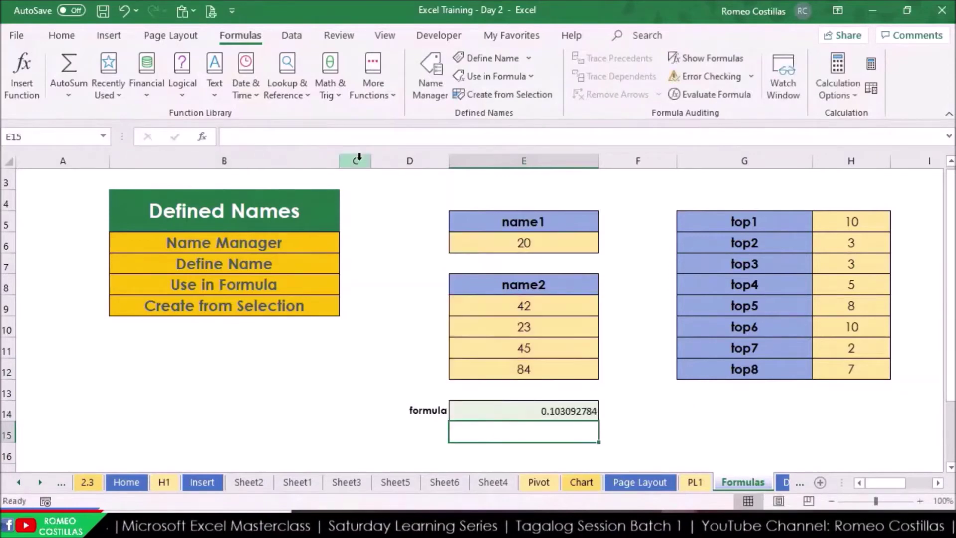
- Center the result in cell E14 horizontally, and return to the formula commands
left_click(552, 409)
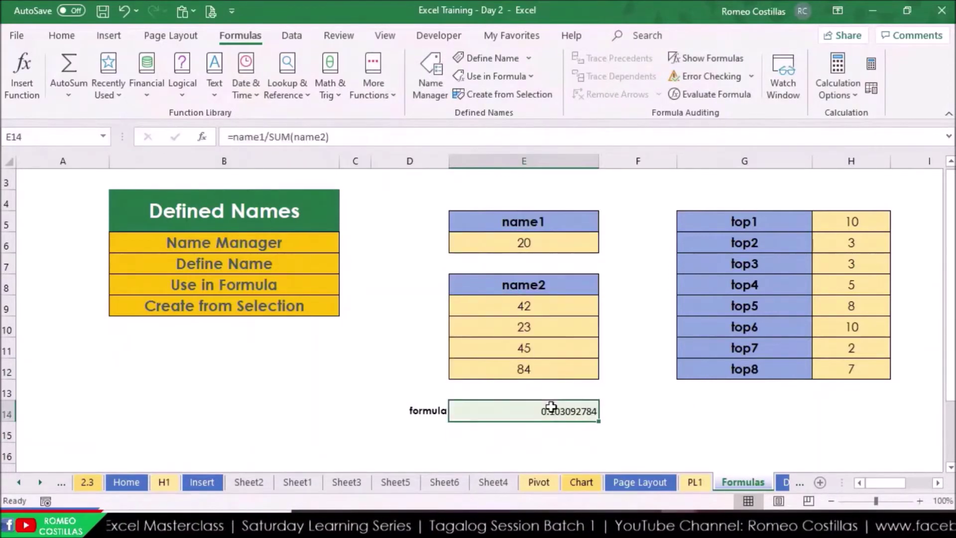
left_click(75, 36)
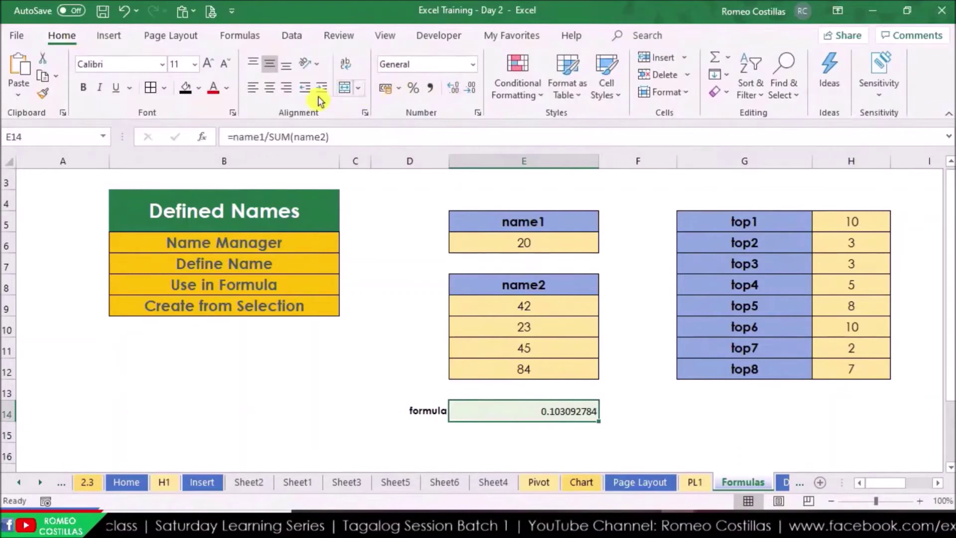
left_click(269, 88)
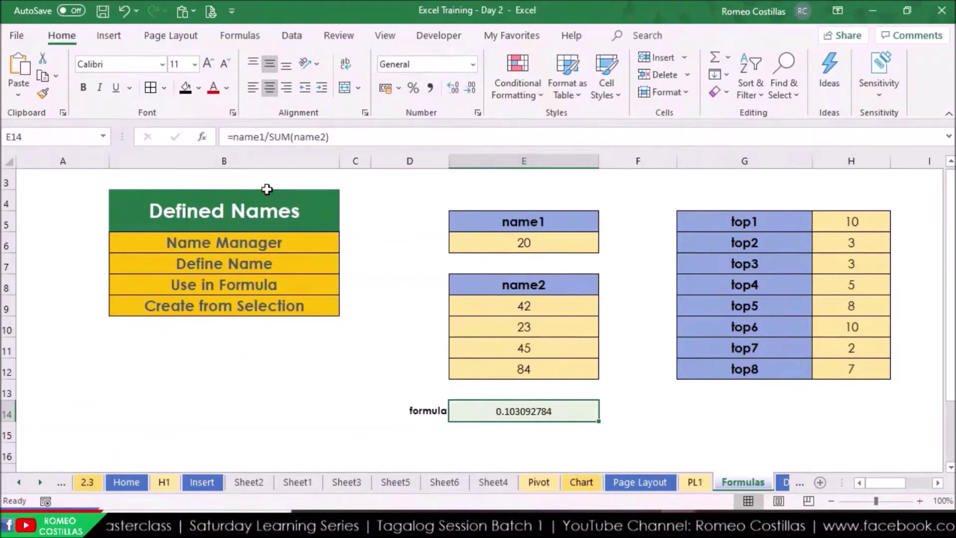
left_click(236, 39)
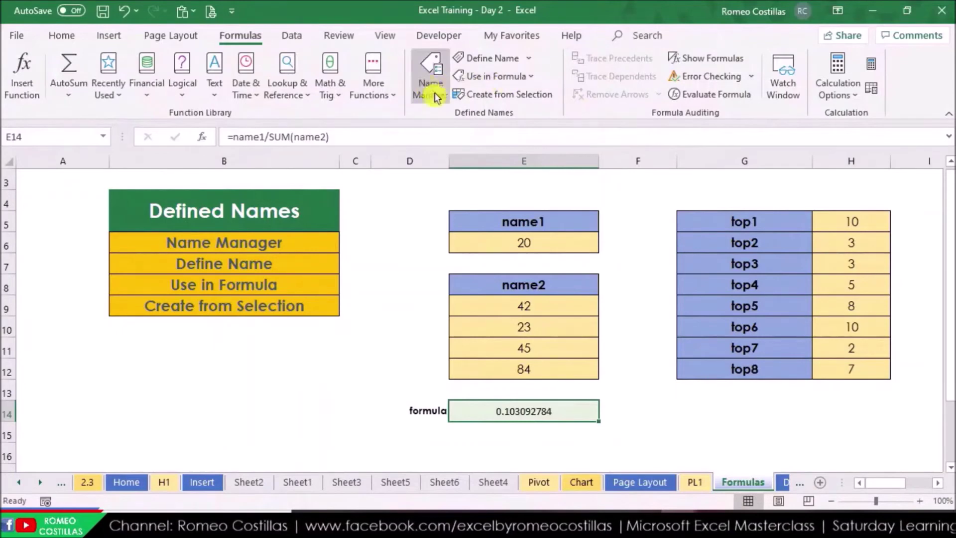
- Look up the name1 entry for cell E6 in the Name Manager, keeping the dialog clear of the sheet data
left_click(554, 238)
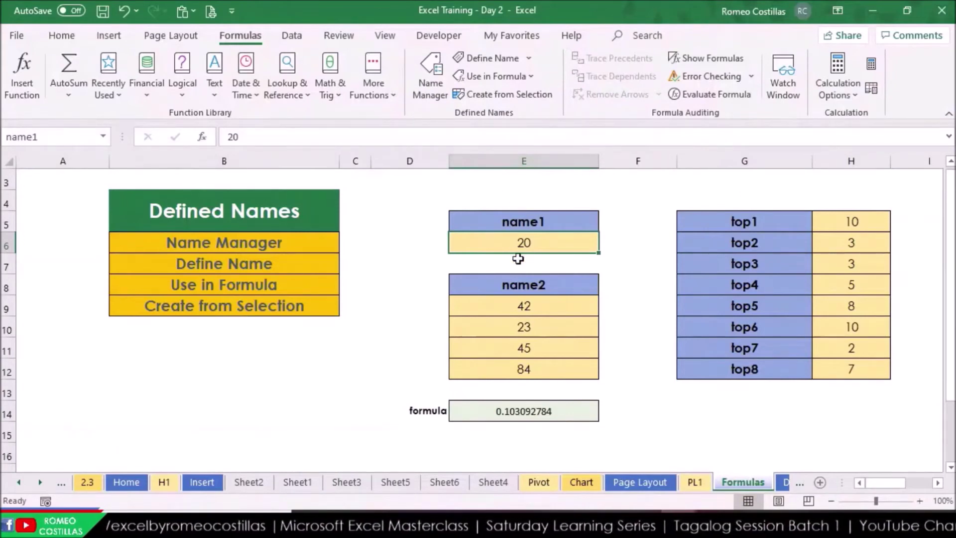
left_click(433, 89)
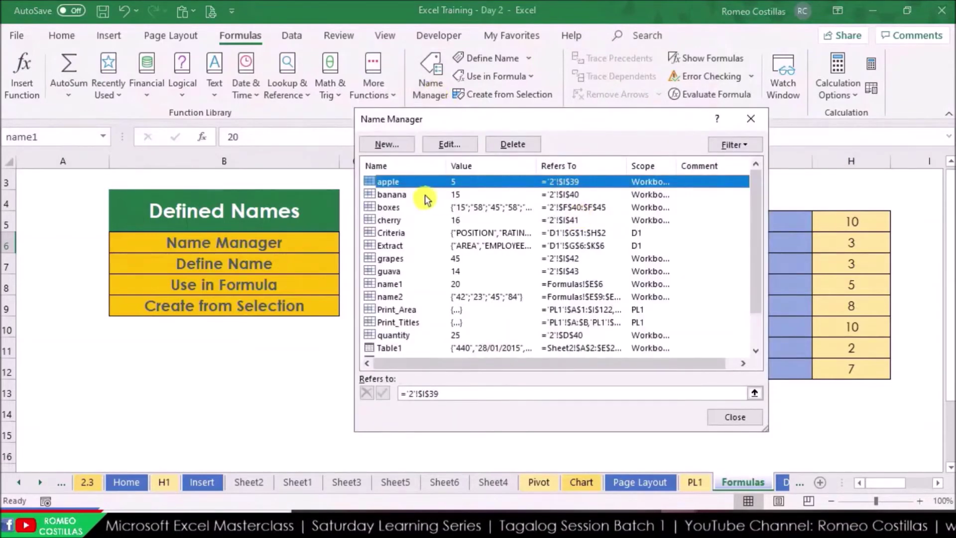
left_click(416, 288)
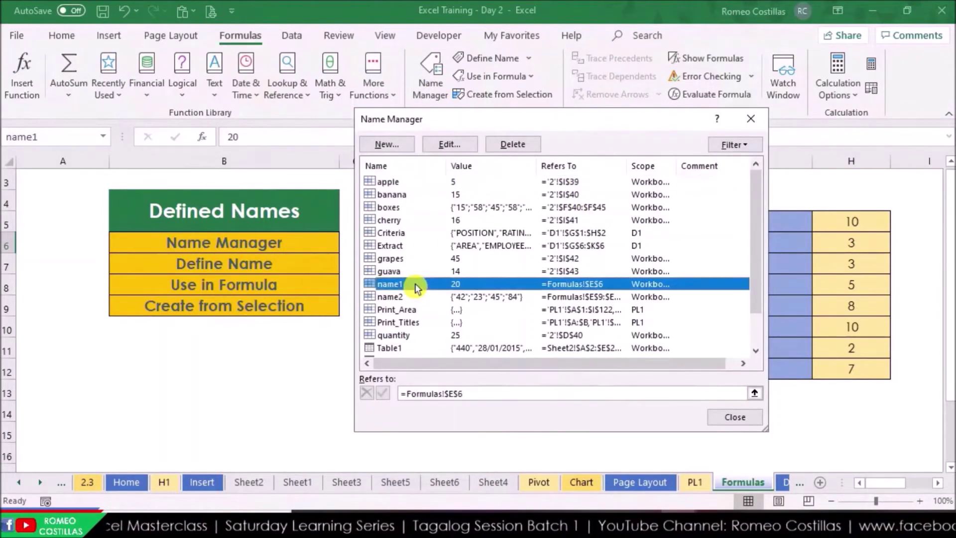
left_click_drag(648, 126, 510, 109)
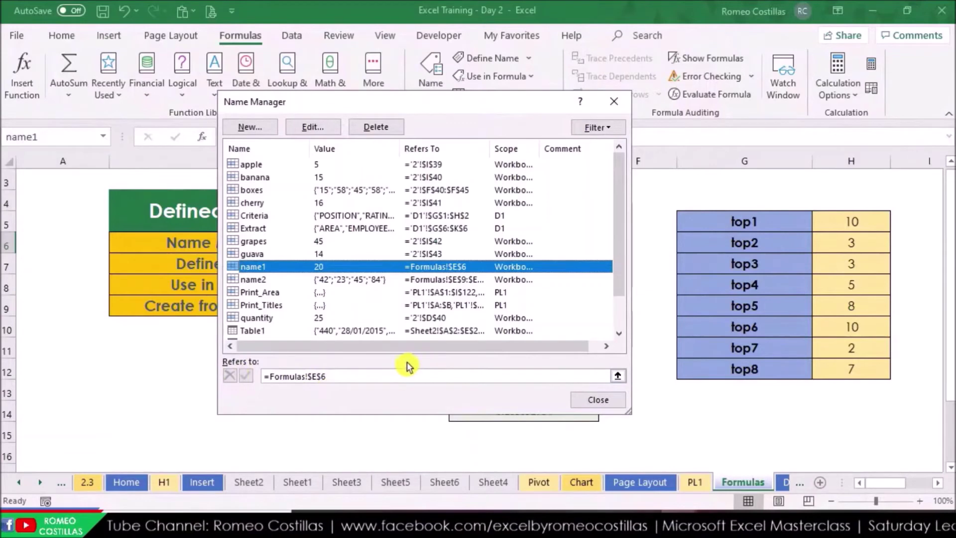
- Try pointing name1 to cell E7 in the Name Manager, and discard the reference change
left_click(618, 376)
left_click(542, 266)
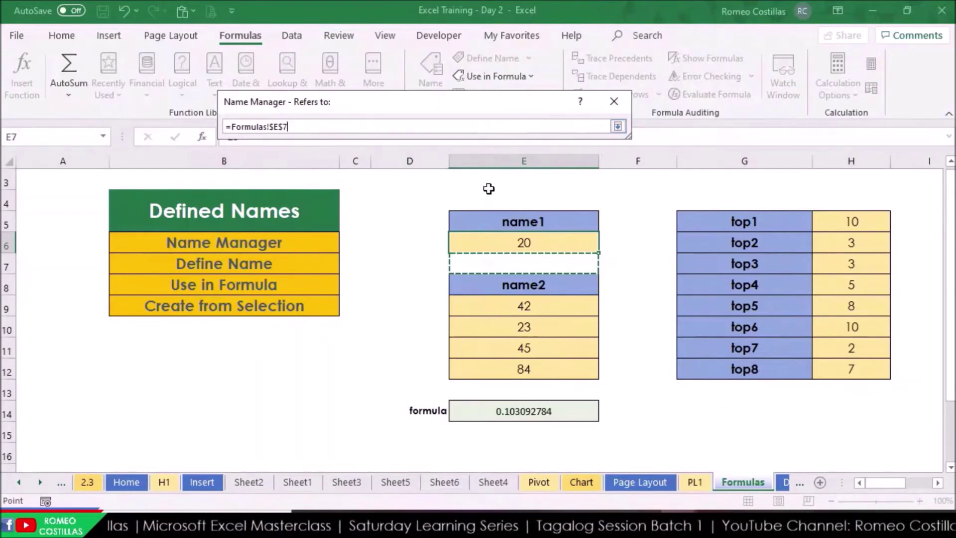
key("Return")
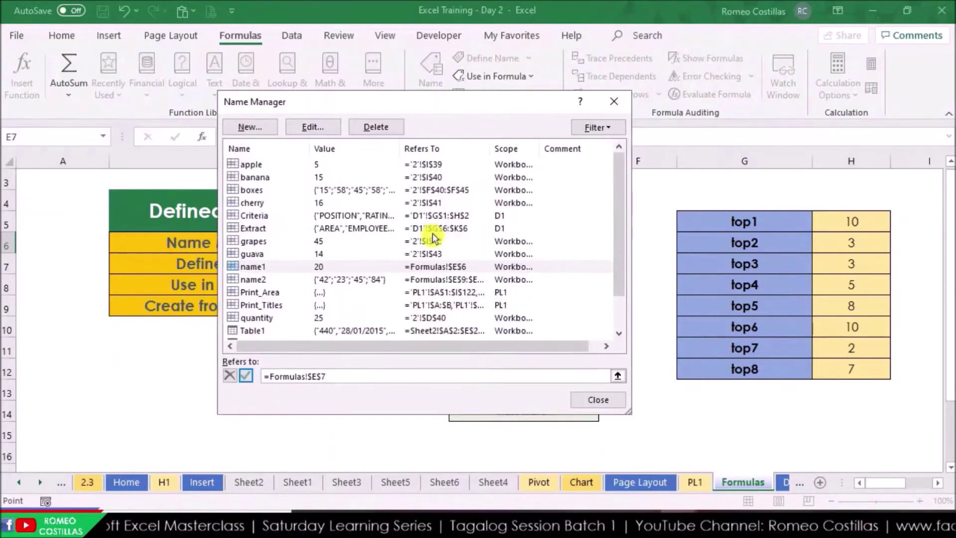
left_click(269, 280)
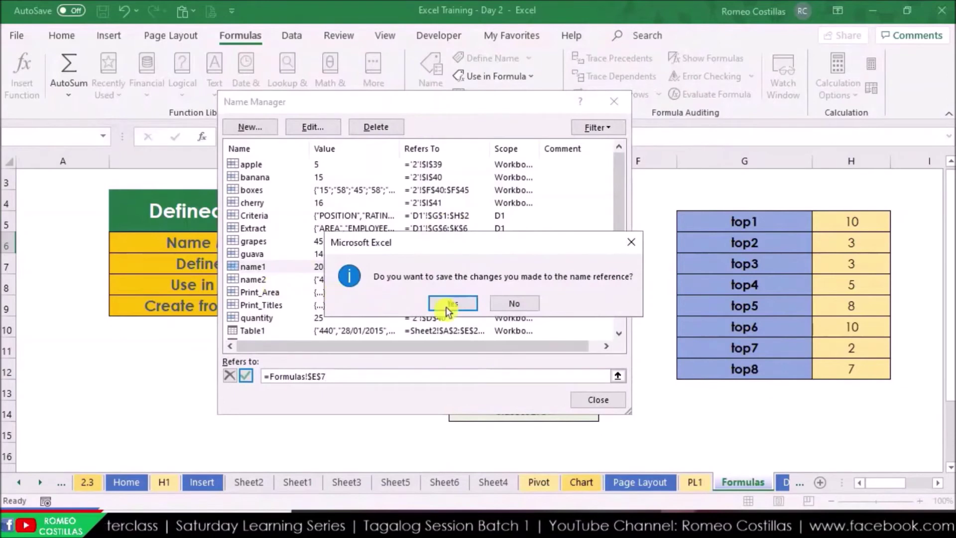
left_click(517, 304)
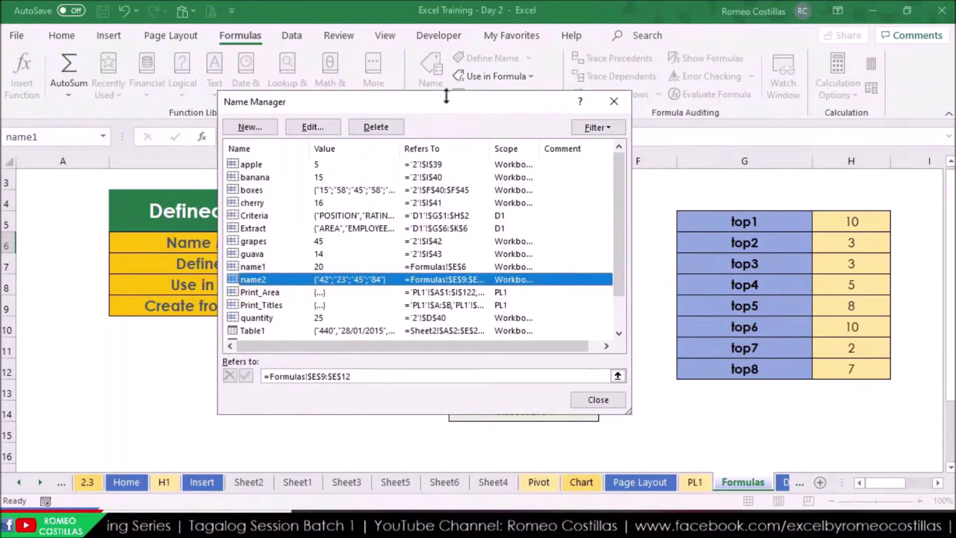
- Compare name2's reference with its cells on the sheet, close the Name Manager, and check the list of defined names
left_click_drag(448, 100, 774, 76)
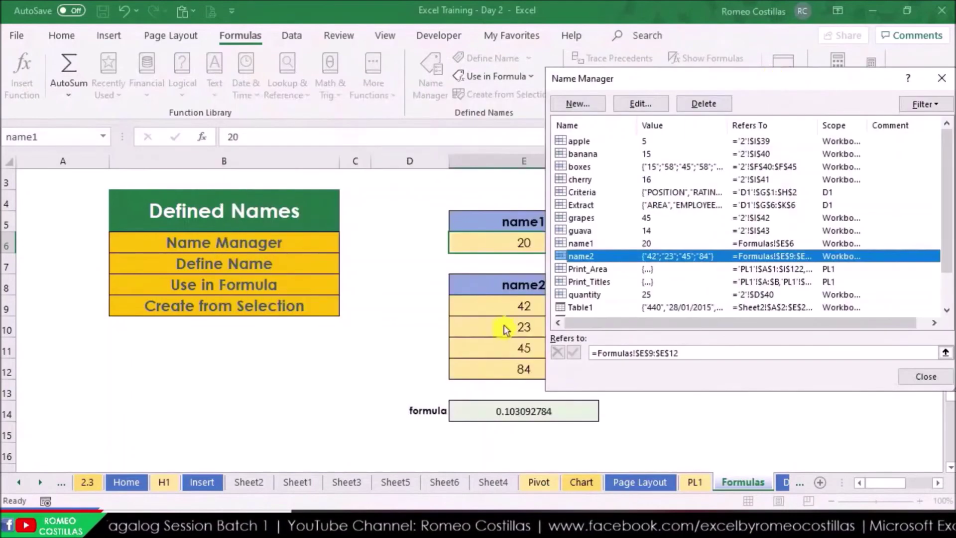
left_click_drag(669, 80, 170, 97)
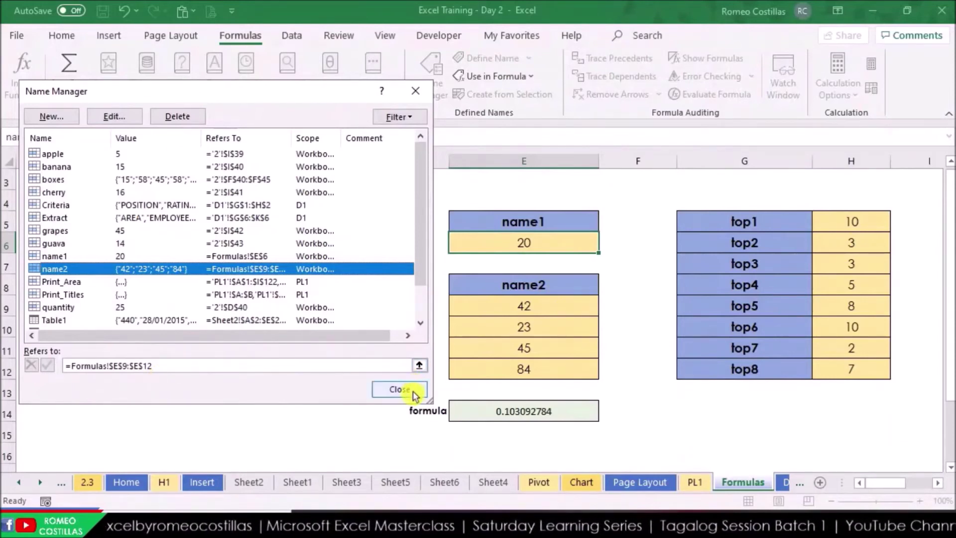
left_click(400, 389)
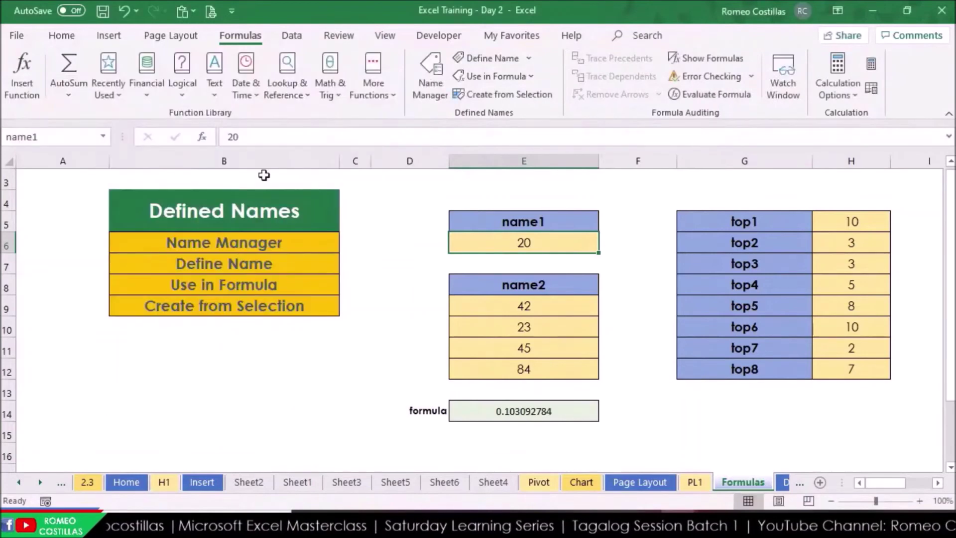
left_click(100, 133)
left_click(100, 132)
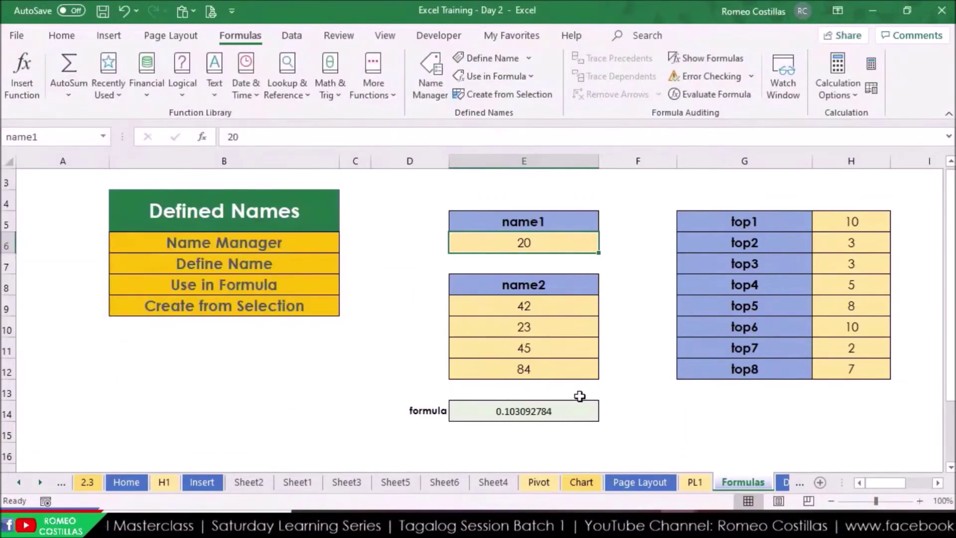
- Check the value cells H5:H12 beside the top1 to top8 labels one by one for existing defined names
left_click_drag(779, 220, 843, 379)
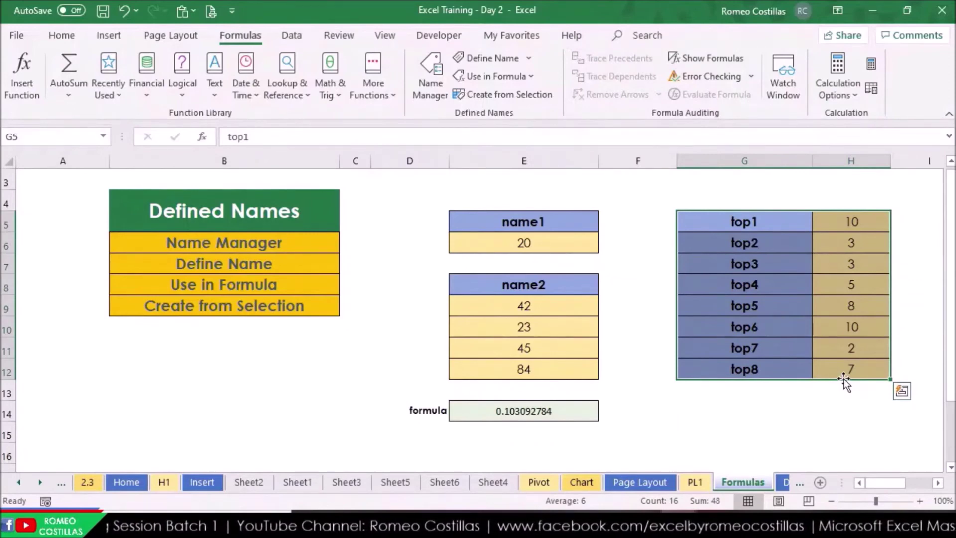
left_click(849, 220)
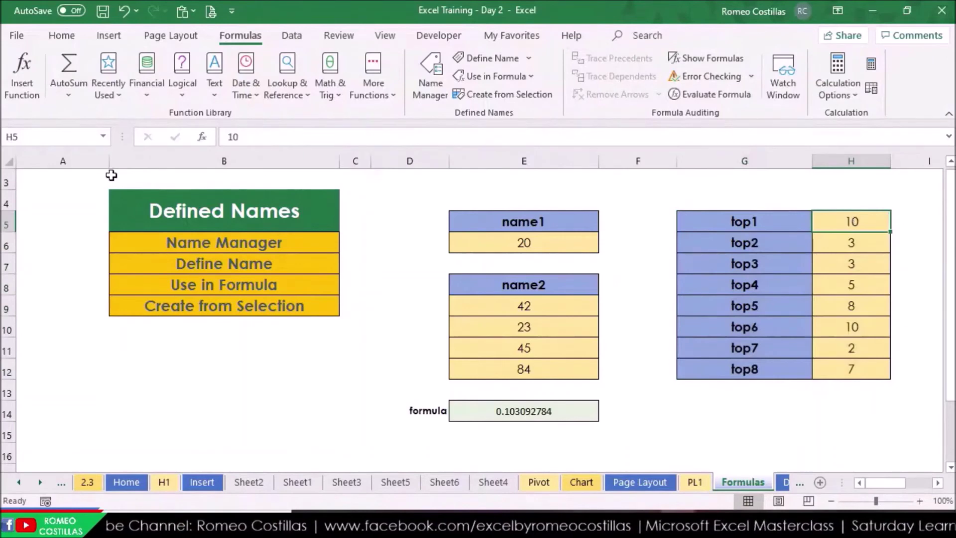
left_click(853, 367)
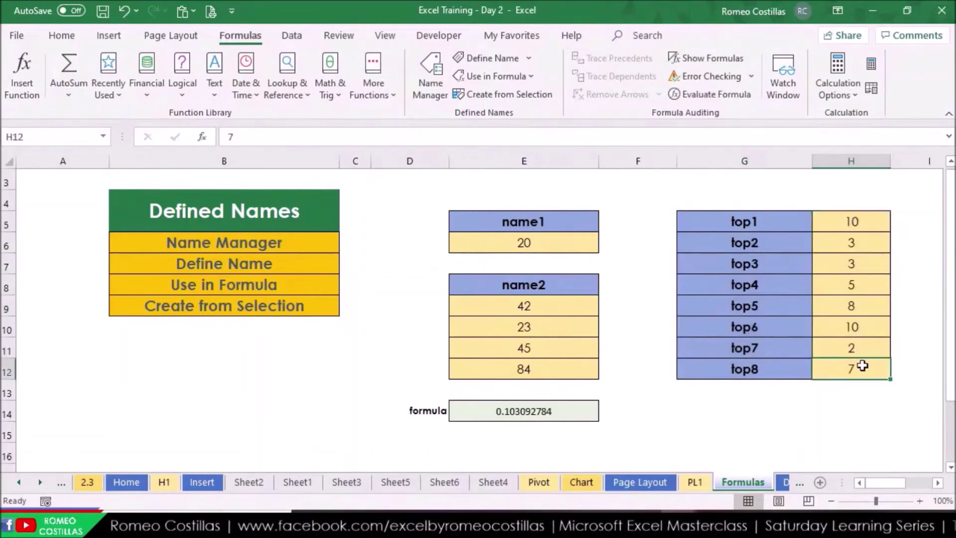
left_click(790, 222)
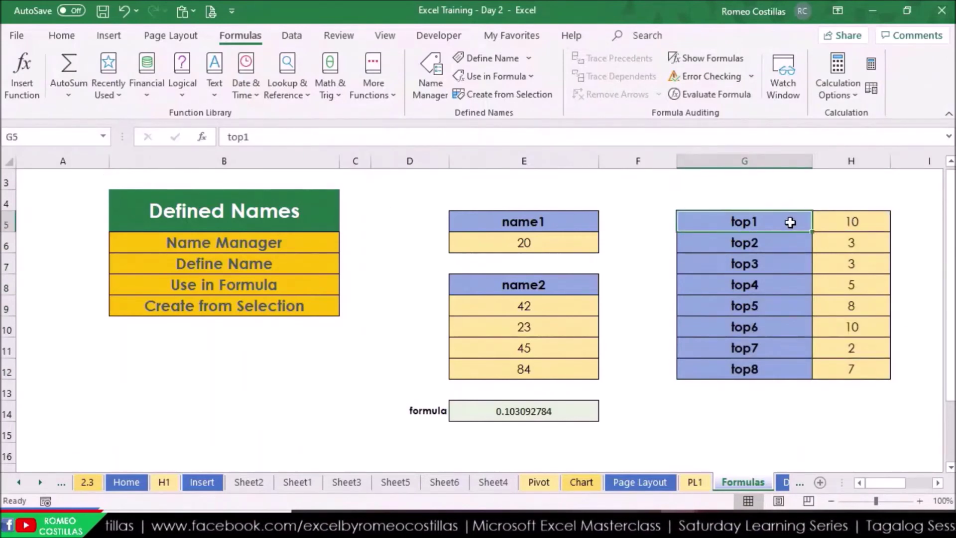
left_click(861, 222)
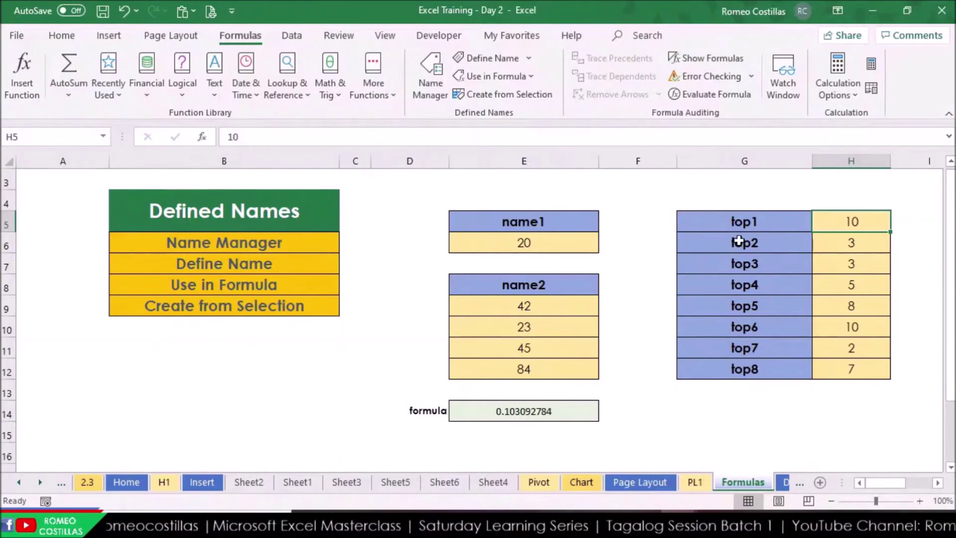
left_click(851, 244)
left_click(853, 261)
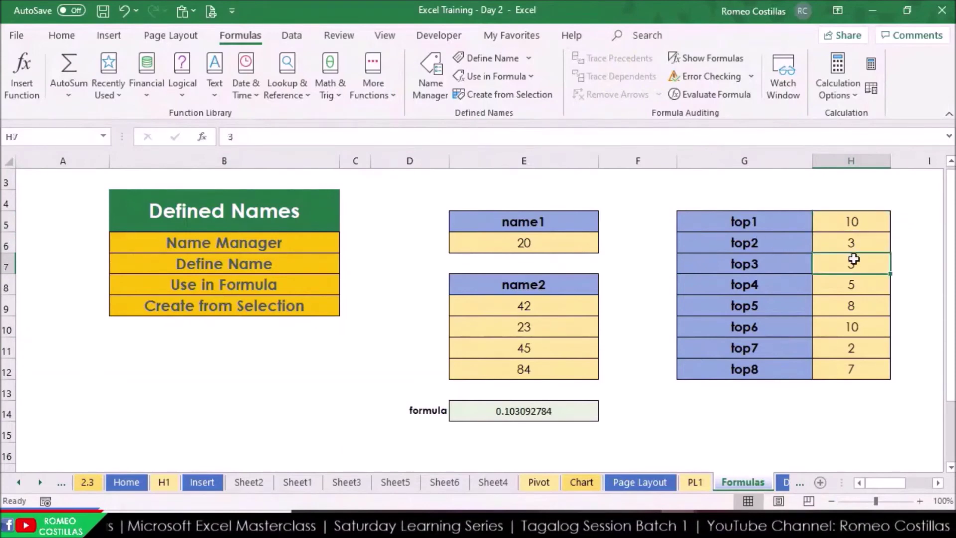
left_click(854, 285)
left_click(853, 306)
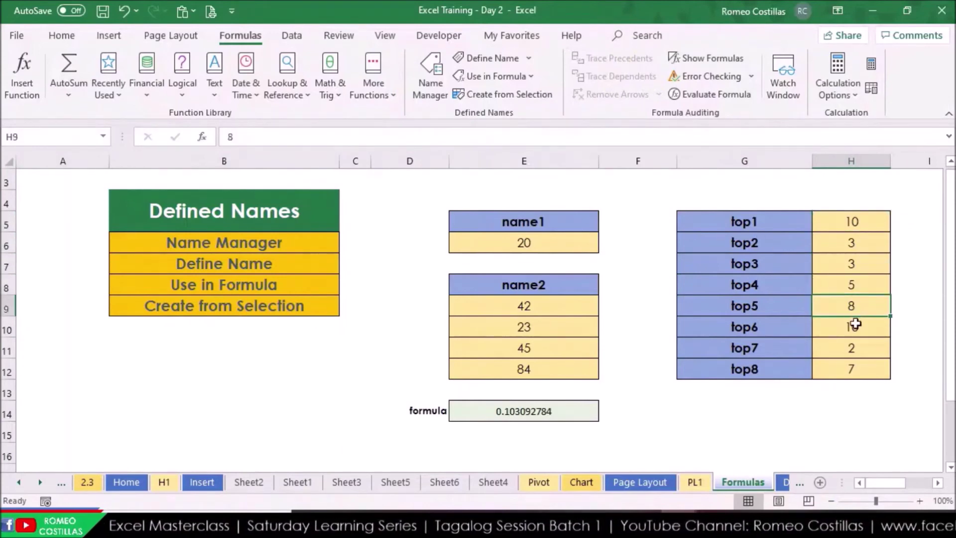
left_click(855, 329)
left_click(853, 348)
left_click(854, 372)
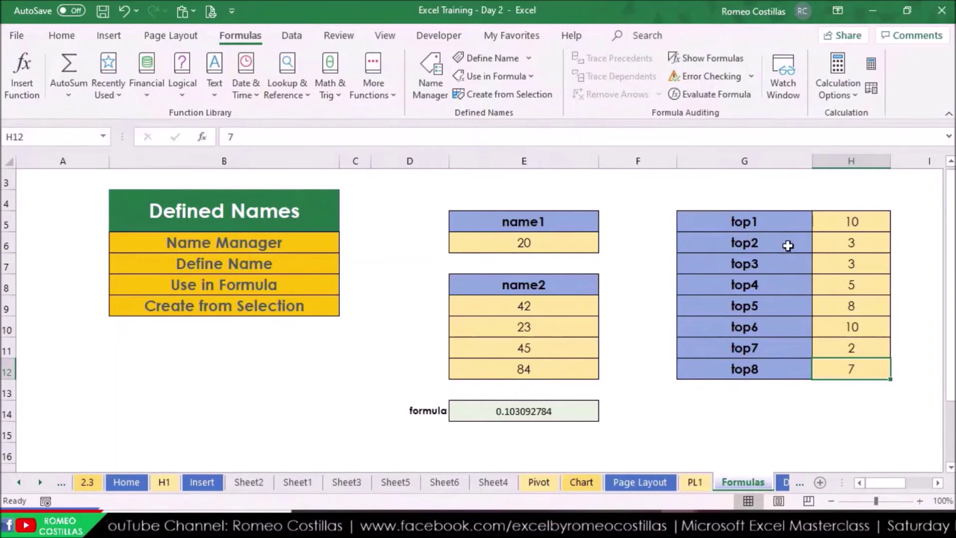
- Create defined names for the values in G5:H12 from the selection, using the labels in its left column
left_click(779, 226)
left_click_drag(779, 226, 857, 368)
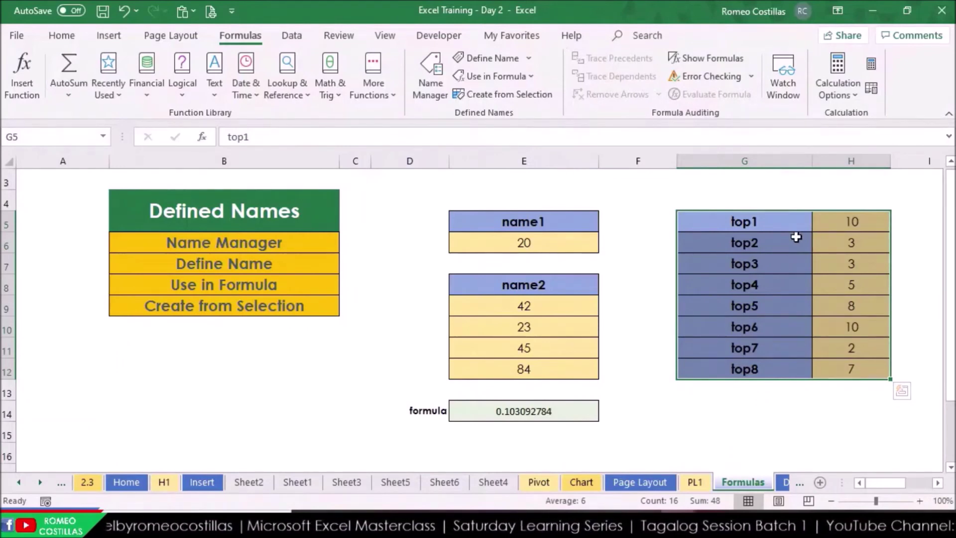
left_click(510, 94)
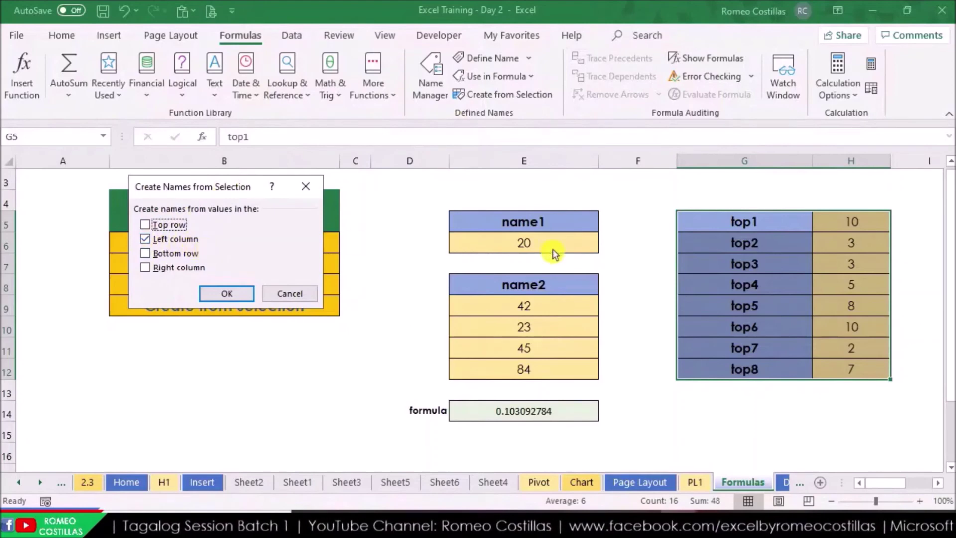
left_click(241, 297)
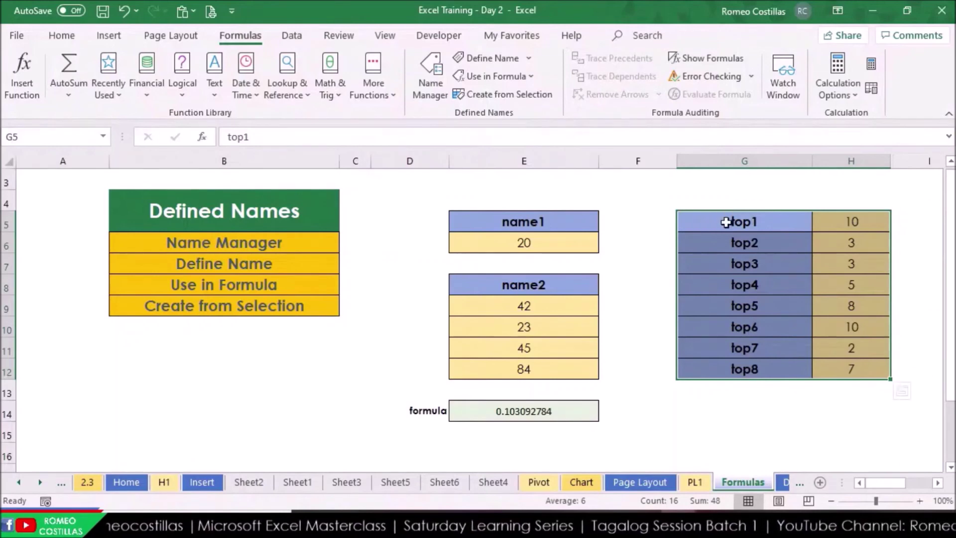
- Check the names assigned to cells H5 through H8 one at a time
left_click(850, 220)
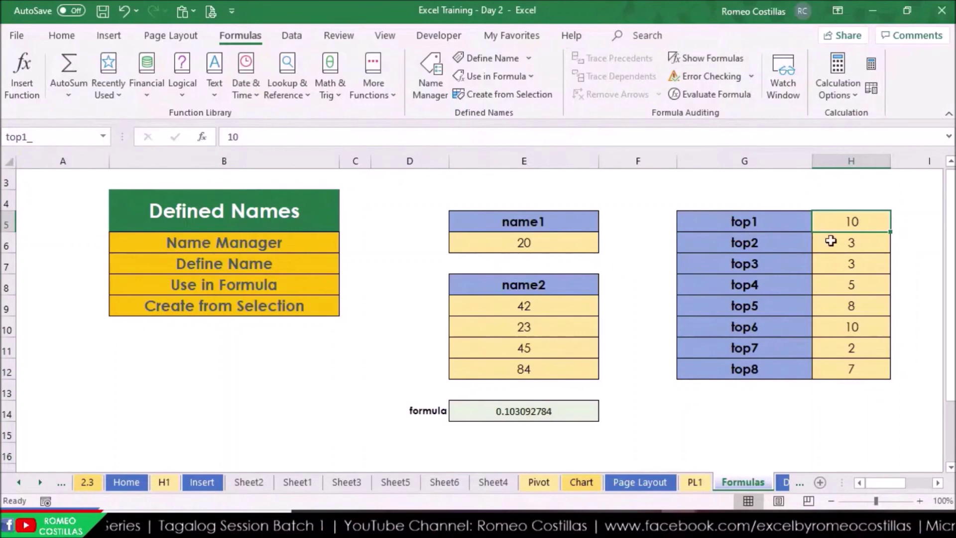
left_click(852, 250)
left_click(852, 265)
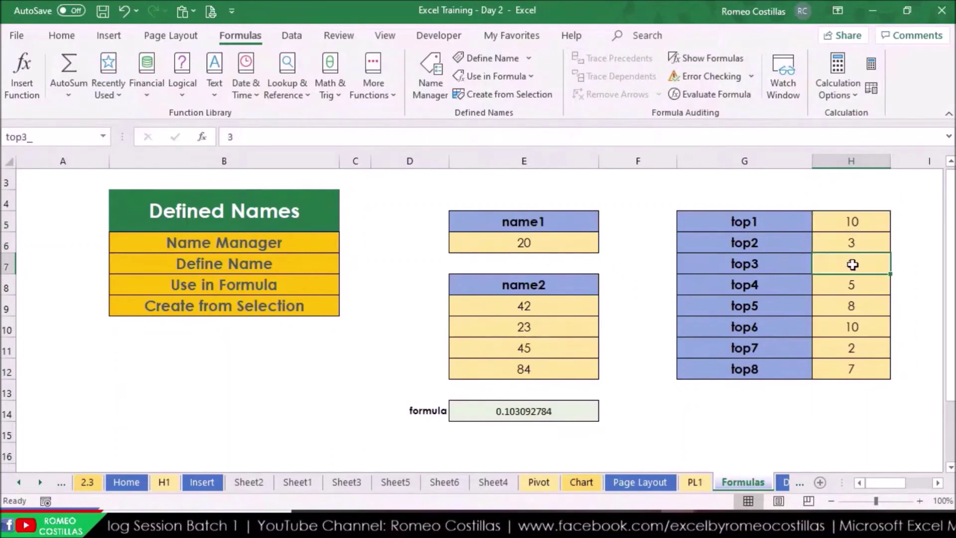
left_click(852, 284)
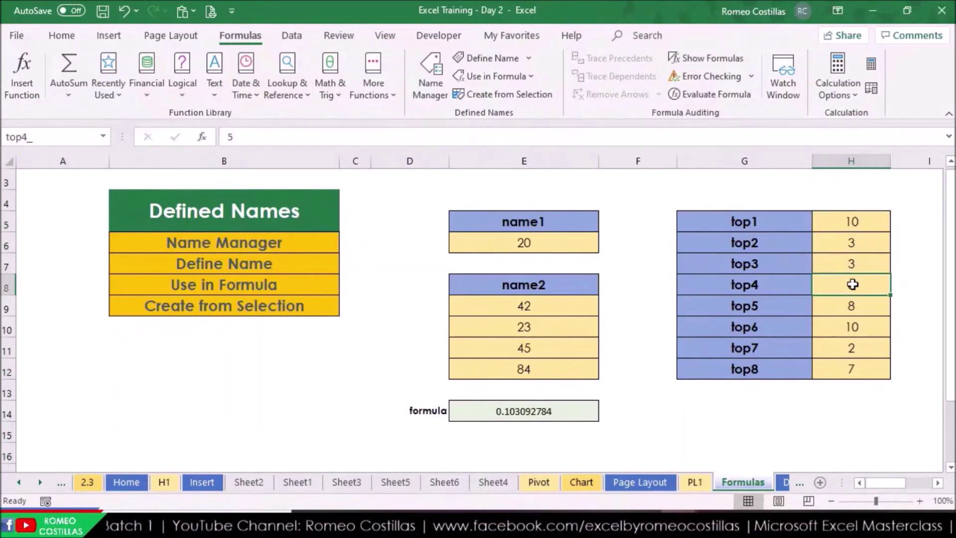
- Review the entries for the top1 to top8 values in the Name Manager, close it, and go to the Formula Auditing section
left_click(431, 82)
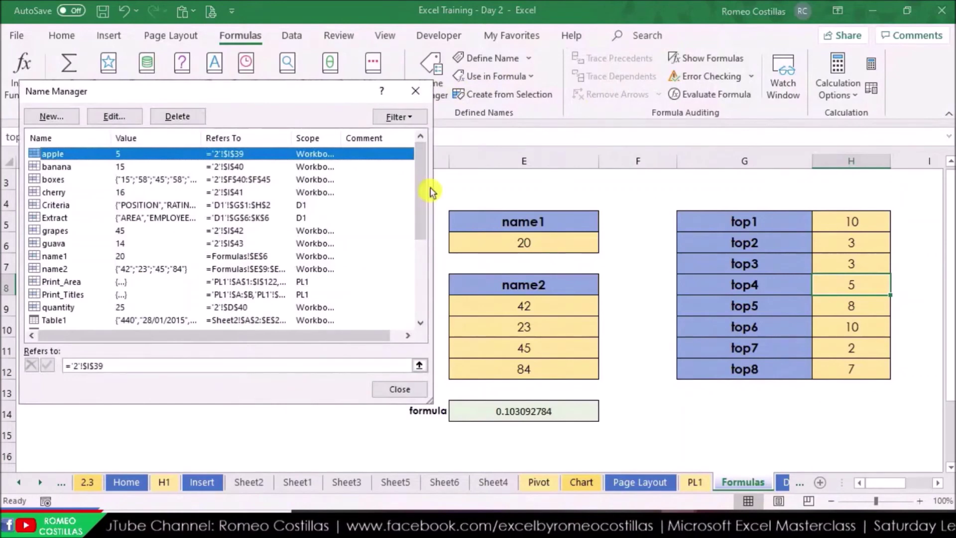
left_click_drag(423, 199, 432, 288)
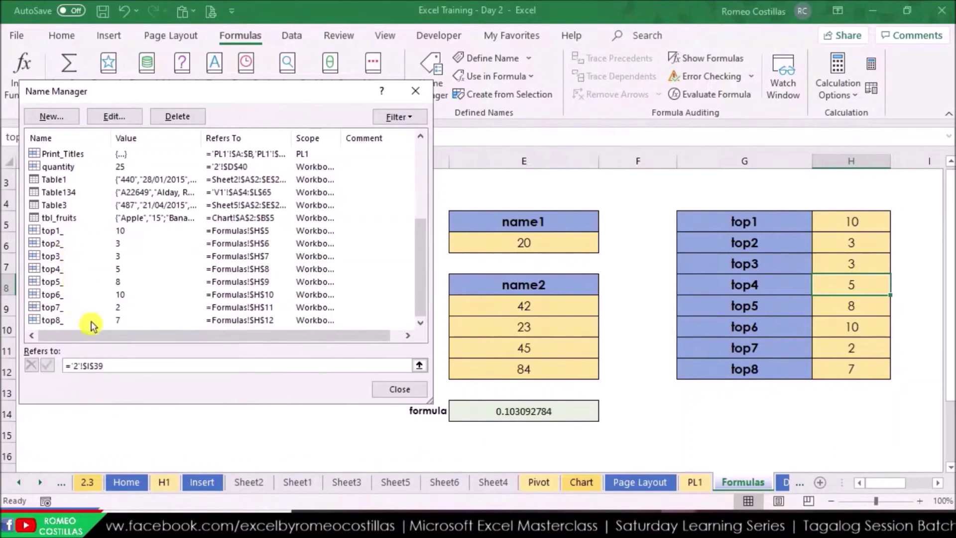
left_click(383, 390)
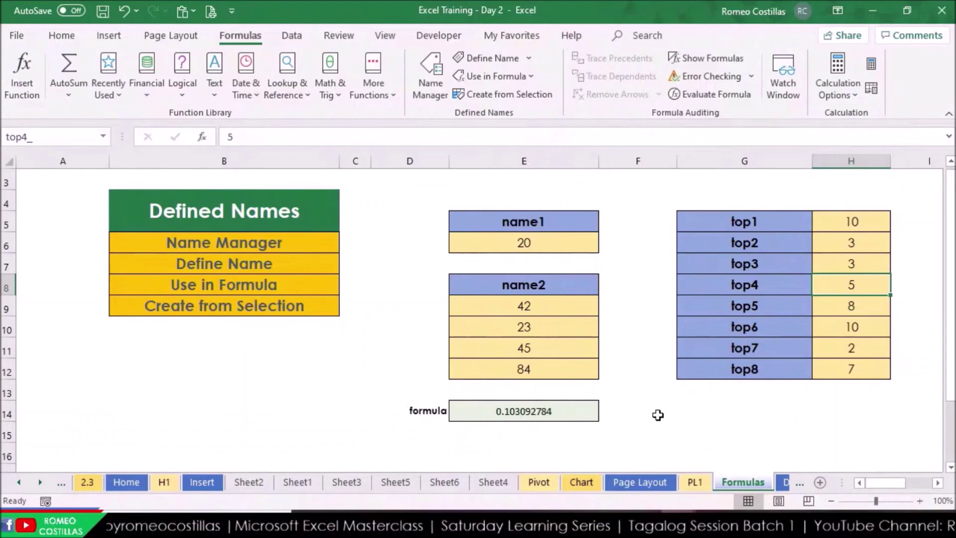
scroll(657, 415, "down", 2)
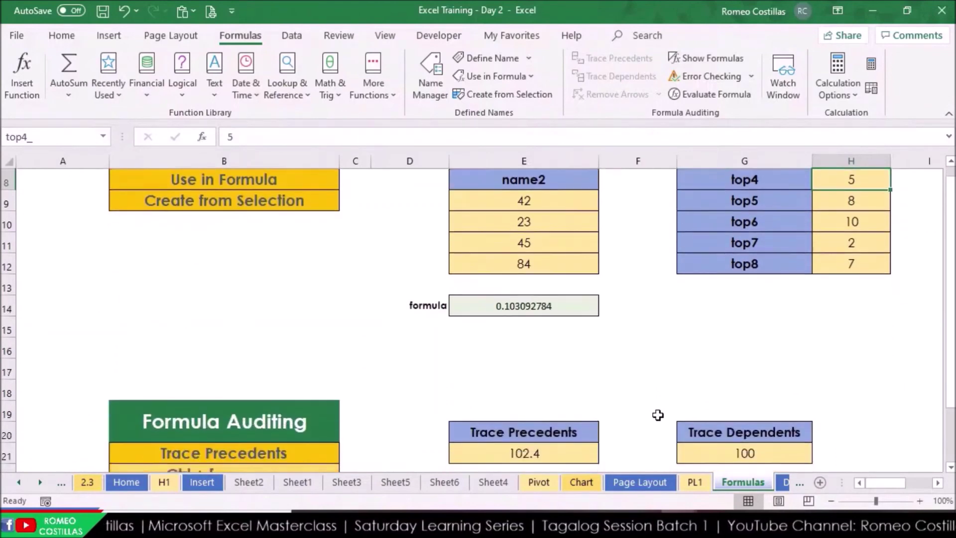